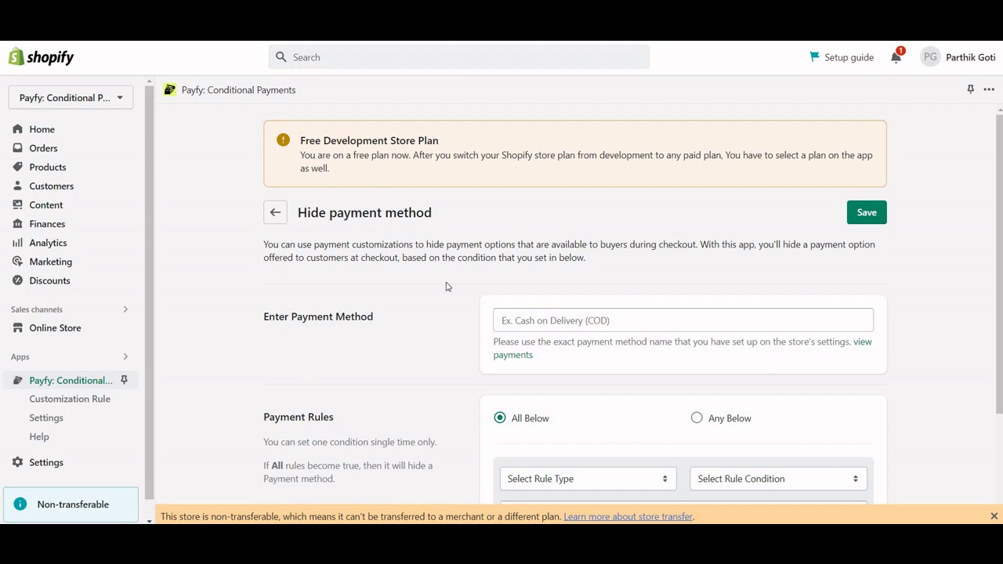
- Try picking Cash on Delivery (COD) from the payment method suggestions
scroll(634, 328, down, 1)
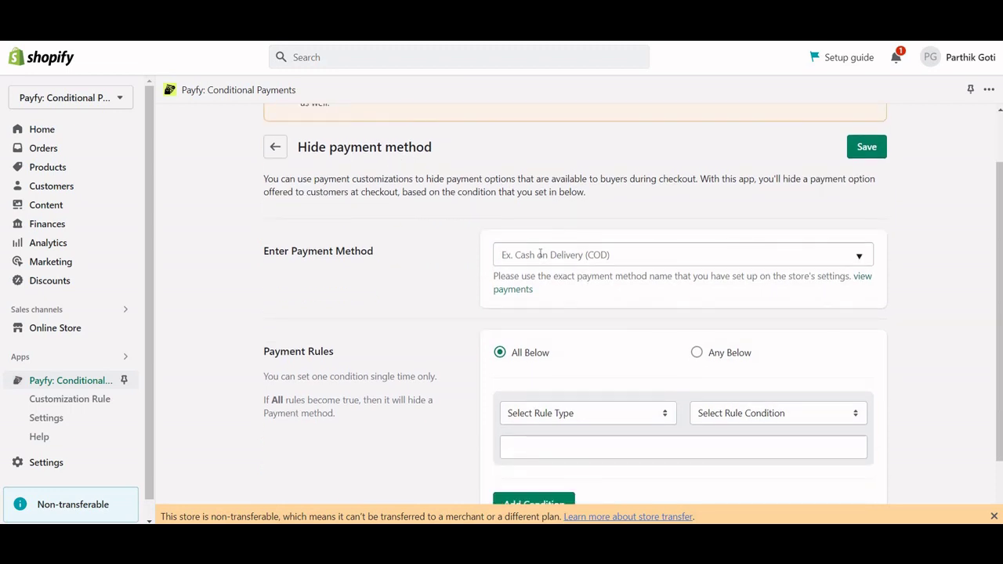
click(540, 254)
drag(335, 251, 374, 251)
scroll(488, 207, down, 1)
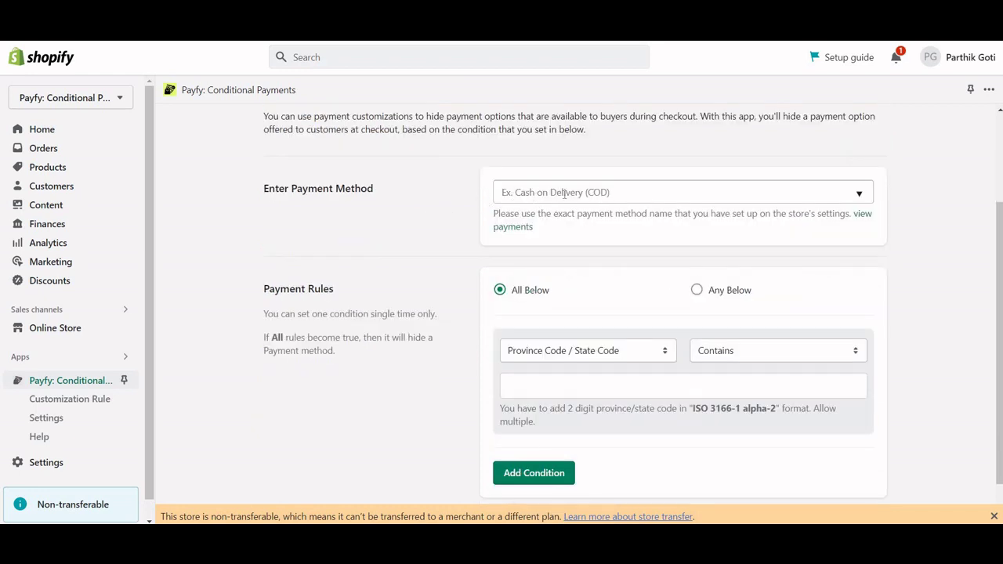
click(580, 192)
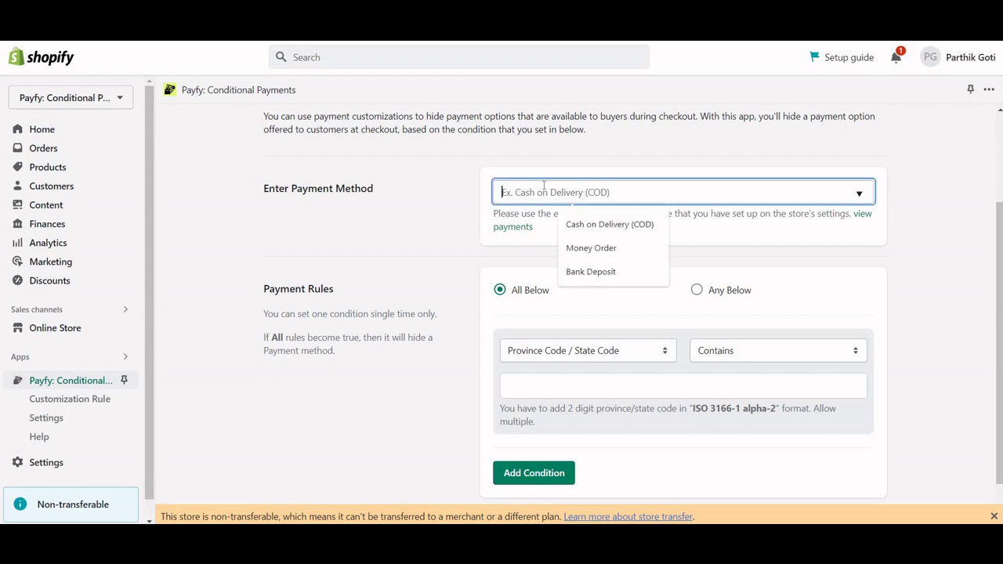
click(611, 224)
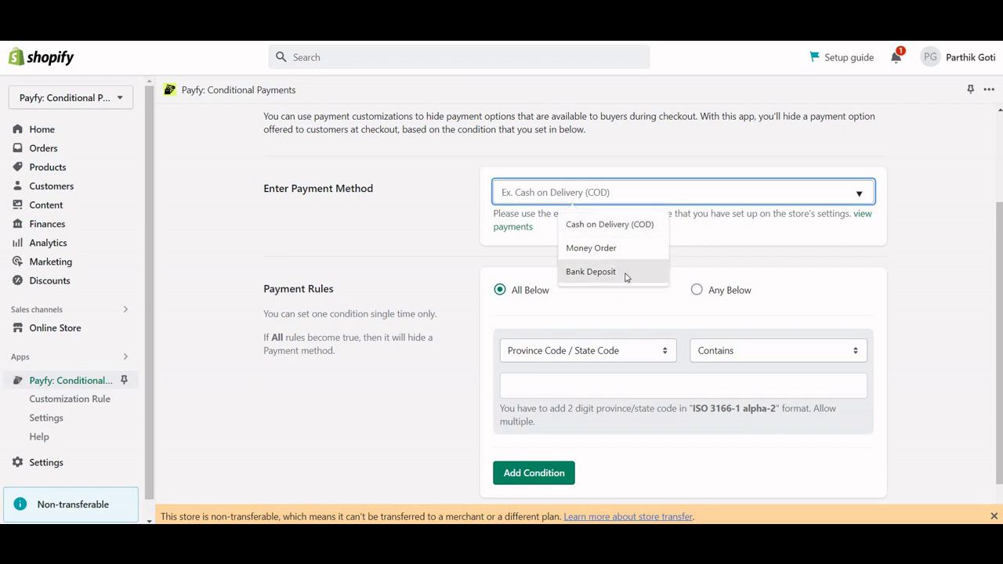
click(706, 206)
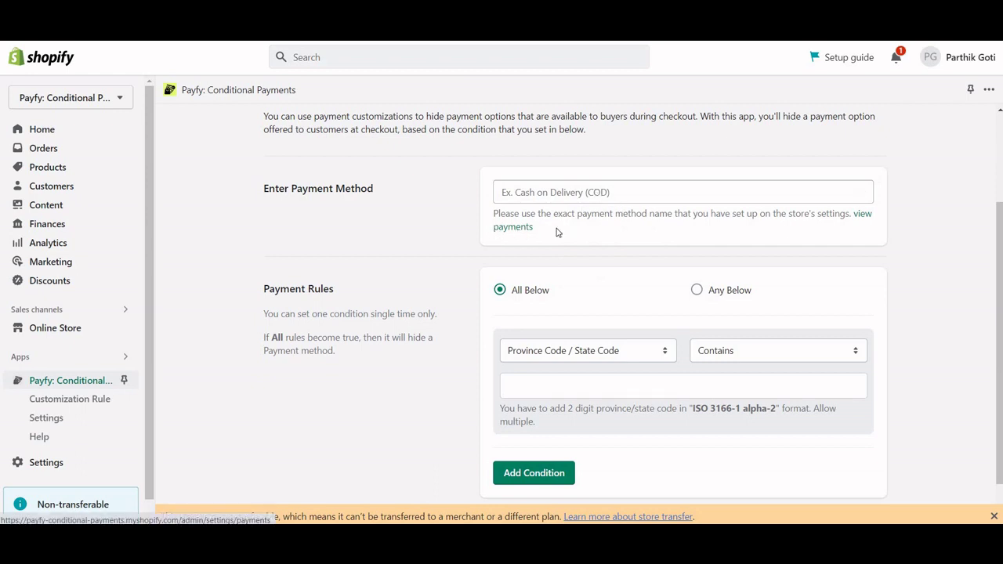
- Copy the exact name 'Cash on Delivery (COD)' from the store's manual payment methods
click(508, 226)
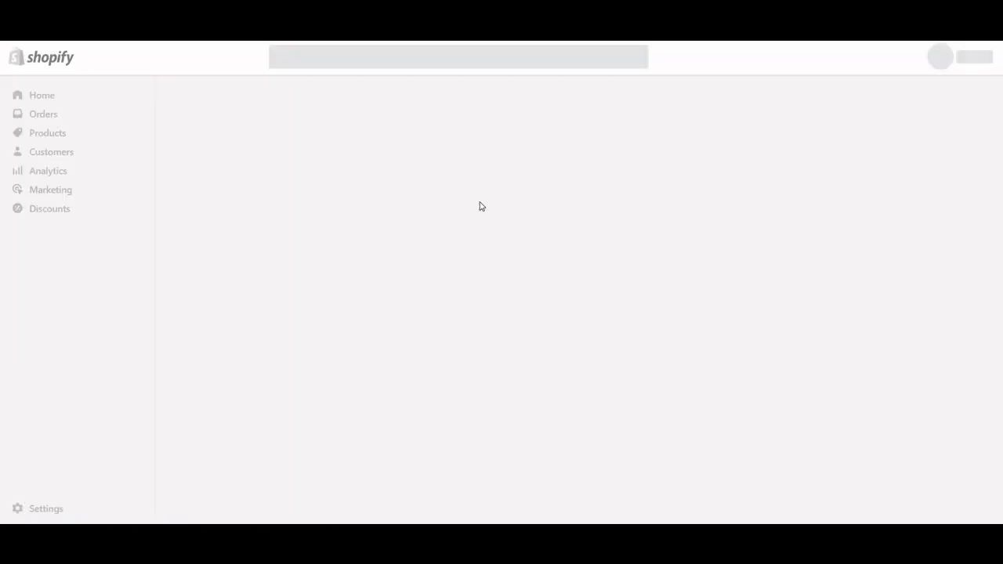
scroll(480, 208, down, 1)
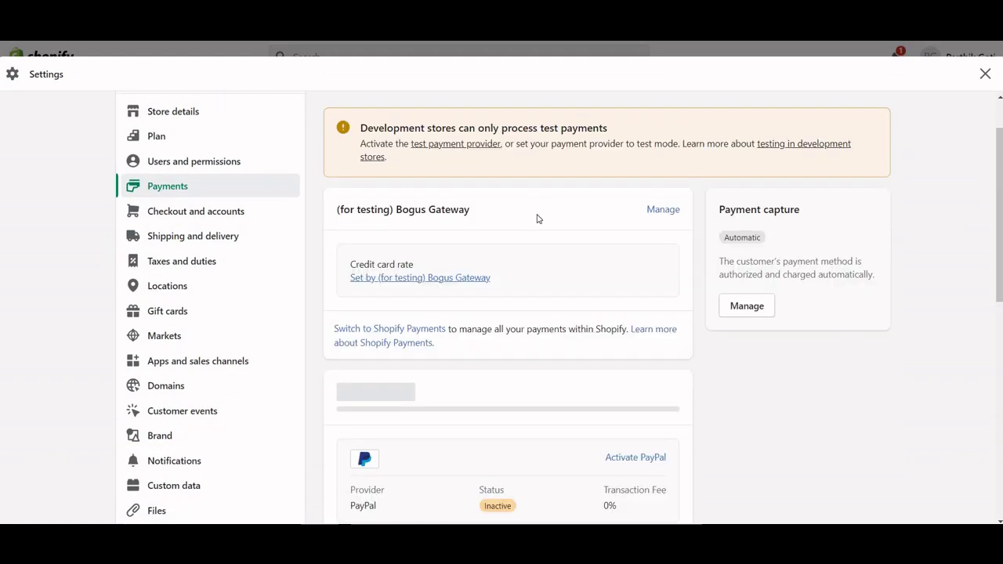
scroll(538, 219, down, 7)
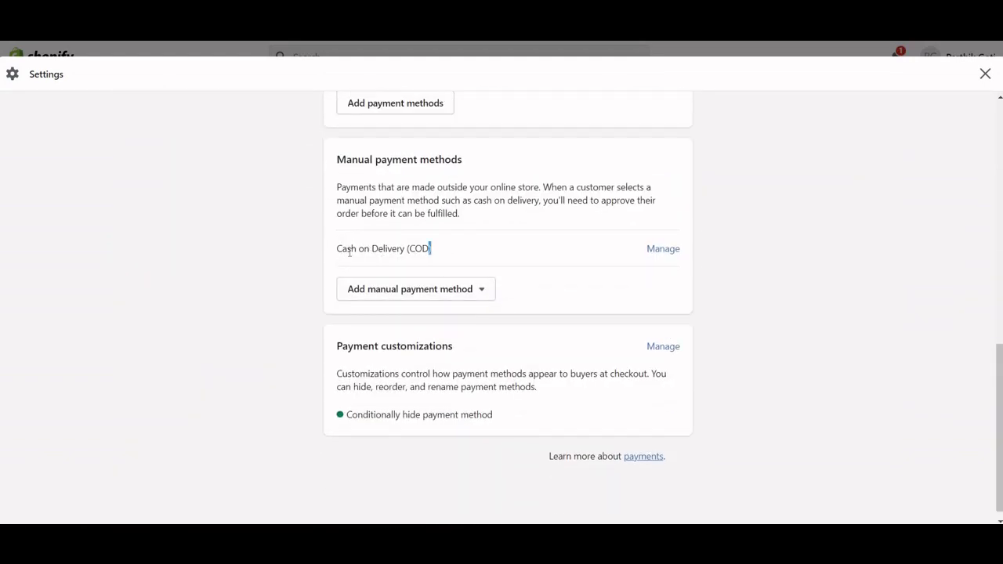
drag(430, 249, 337, 248)
key(ctrl+c)
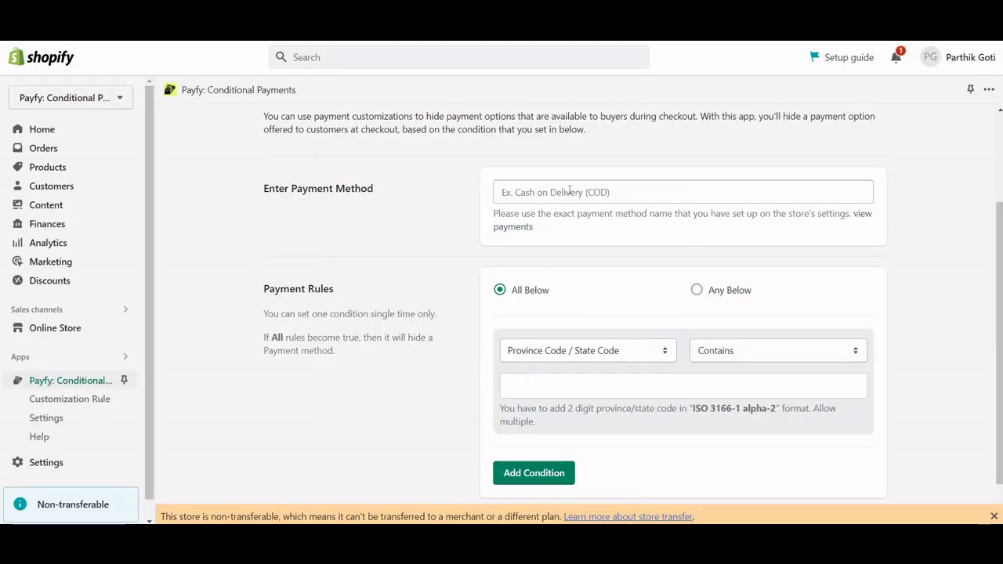
click(592, 194)
- Paste 'Cash on Delivery (COD)' into the Enter Payment Method field
key(ctrl+v)
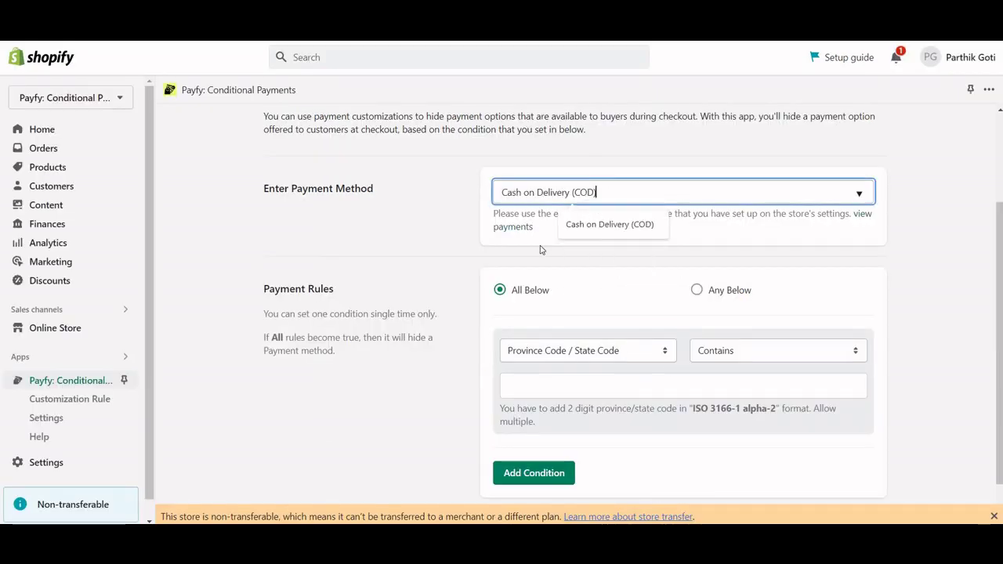
click(444, 267)
scroll(540, 260, down, 1)
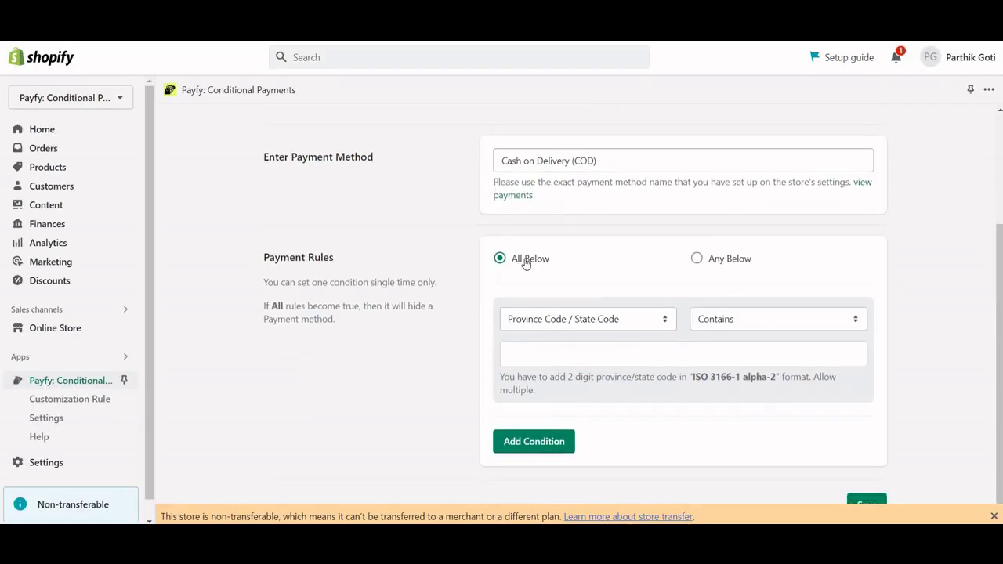
triple_click(320, 257)
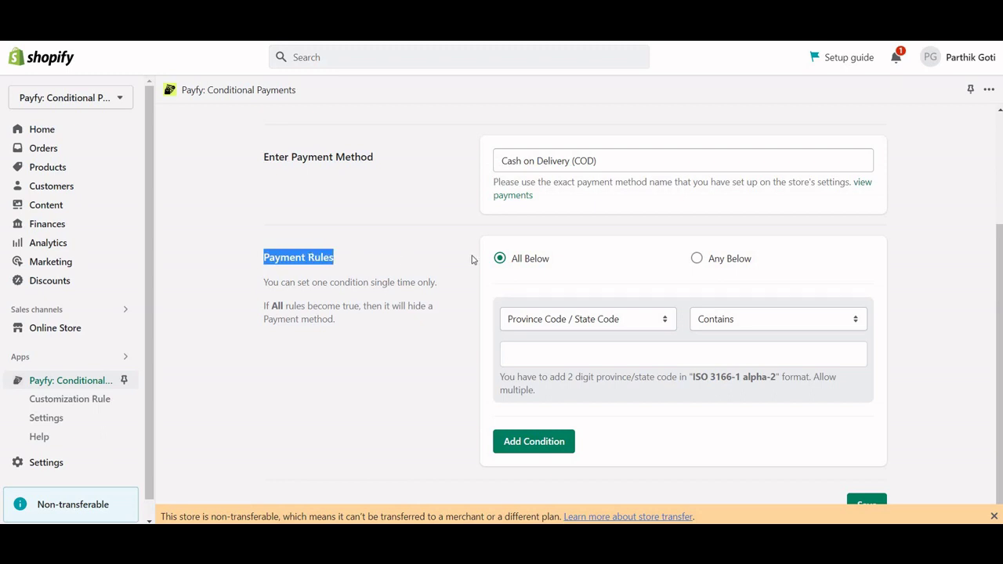
scroll(583, 190, up, 1)
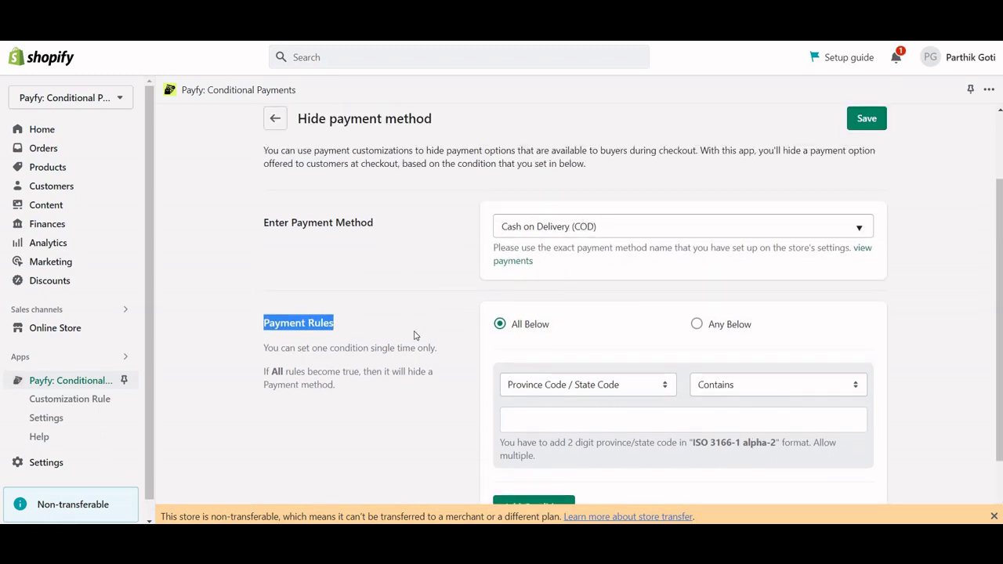
- Set rule matching to All Below, after briefly switching to Any Below
click(522, 329)
click(570, 354)
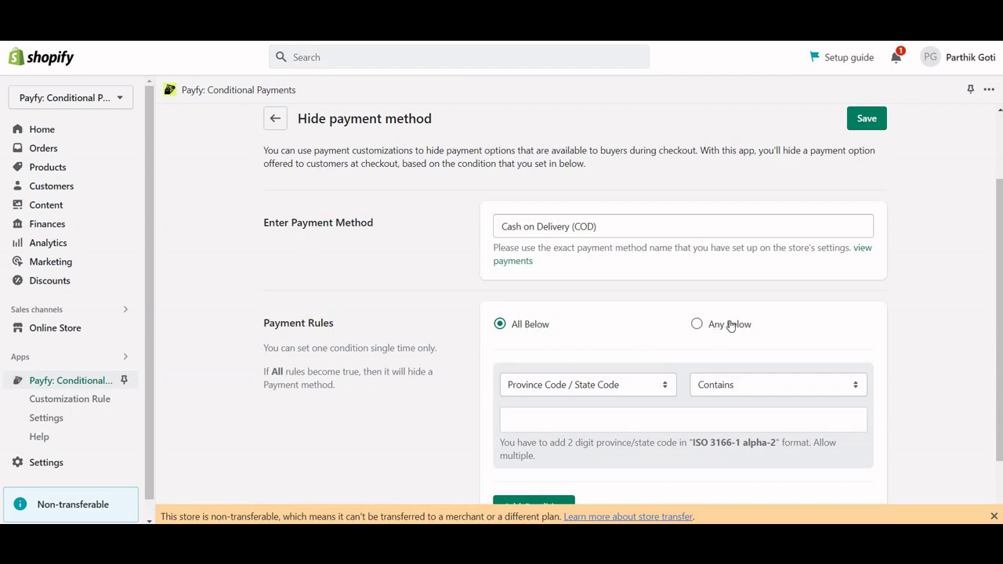
scroll(739, 278, down, 1)
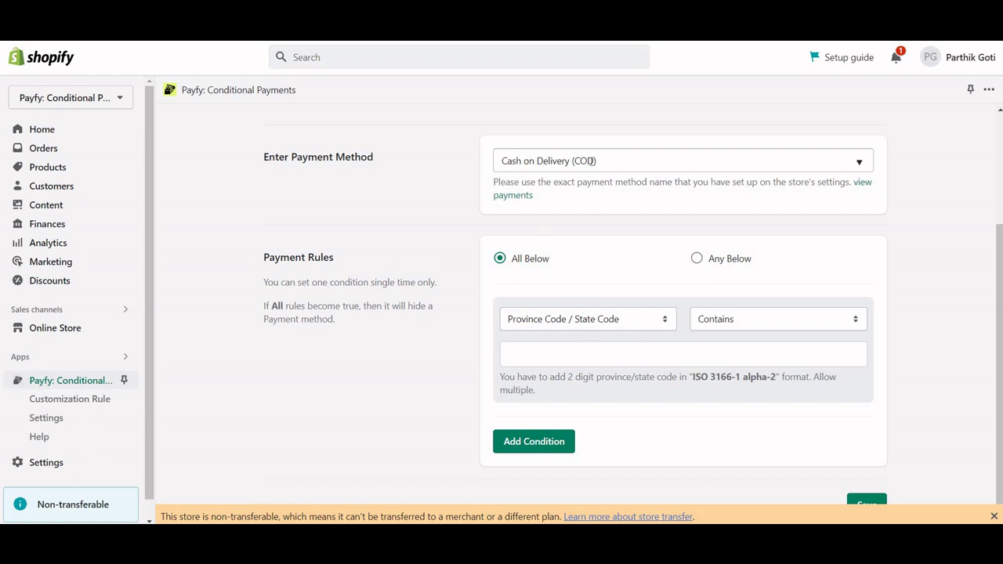
click(709, 261)
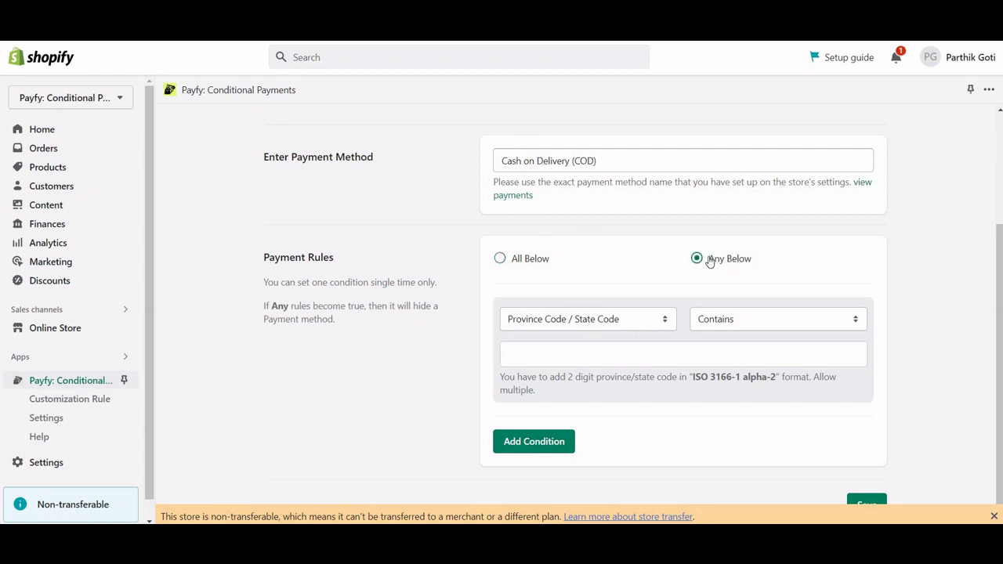
click(522, 265)
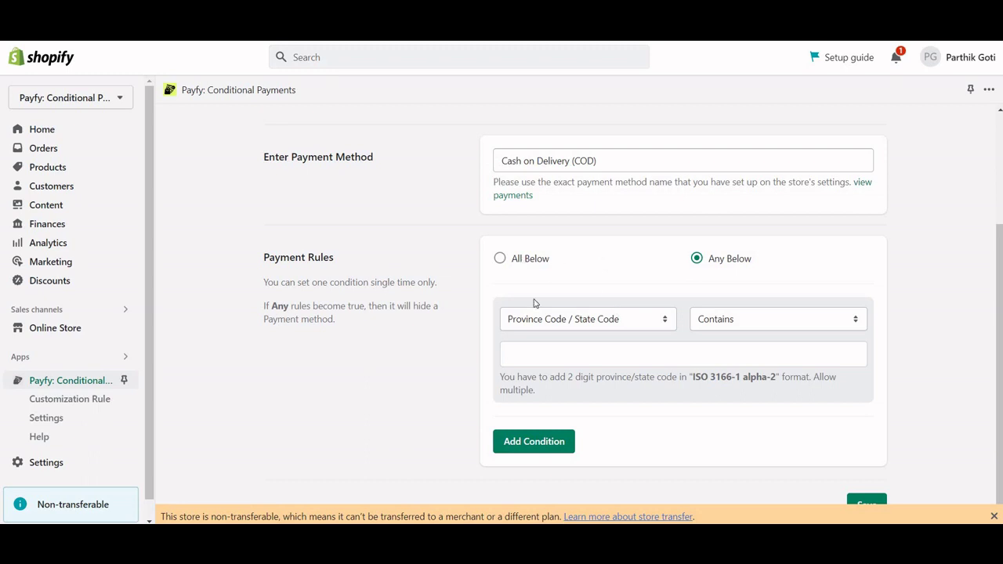
- Make the first condition Total Amount Less than or equals 100, then add a second condition
click(586, 322)
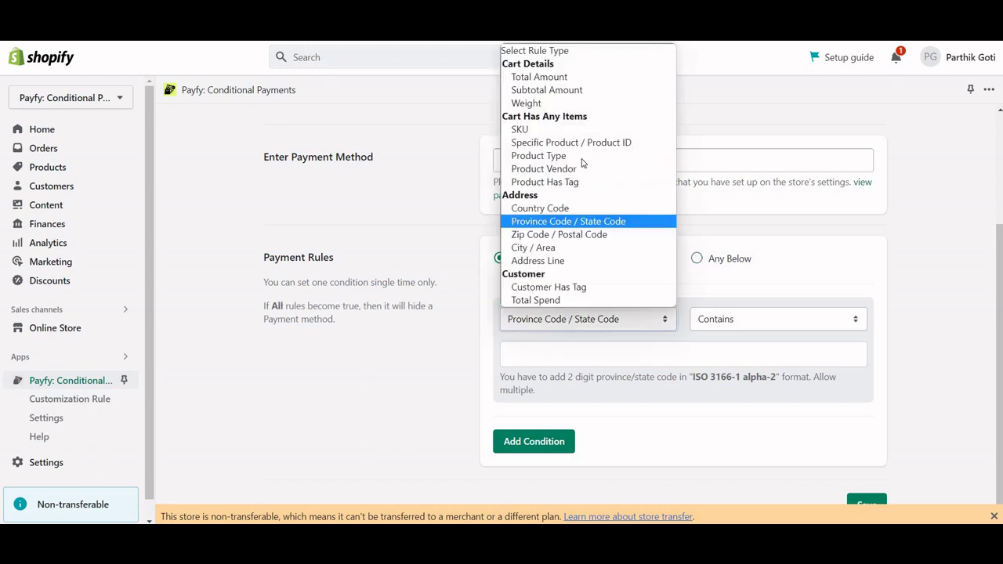
click(539, 77)
click(770, 352)
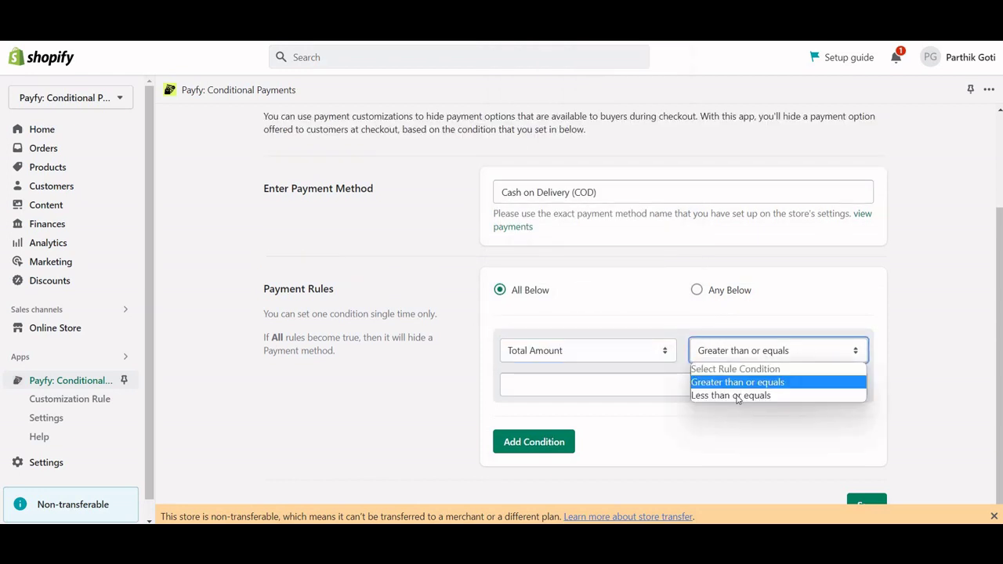
click(736, 396)
click(676, 385)
text(100)
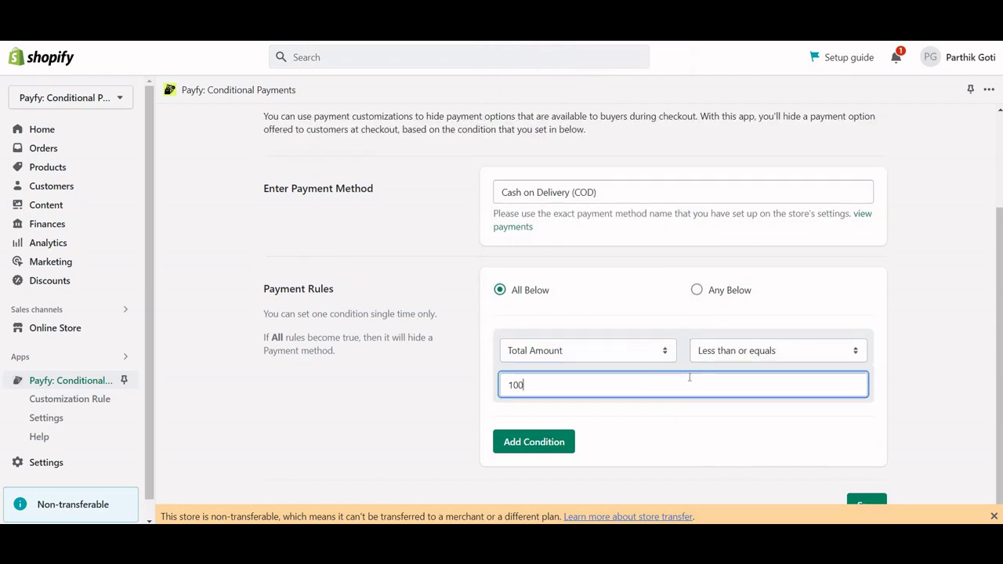
click(658, 327)
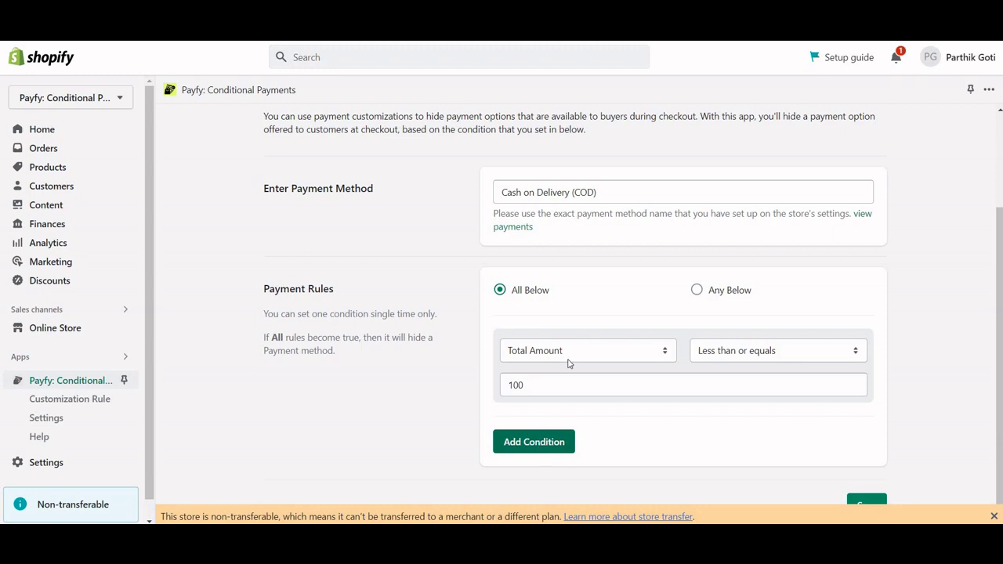
click(544, 444)
- Set the second condition to SKU Does not contains XYZ
scroll(693, 314, down, 3)
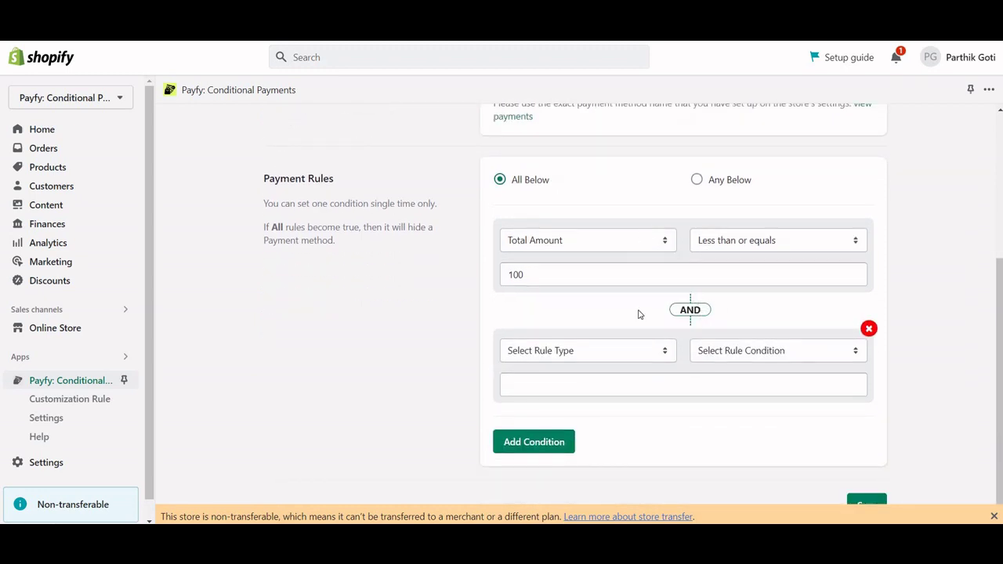
click(560, 354)
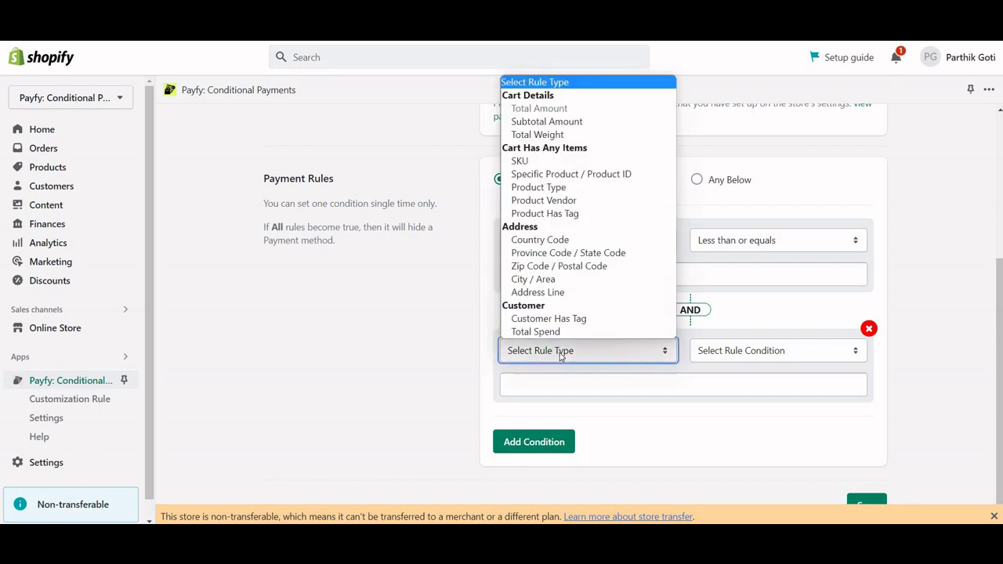
click(541, 163)
click(759, 354)
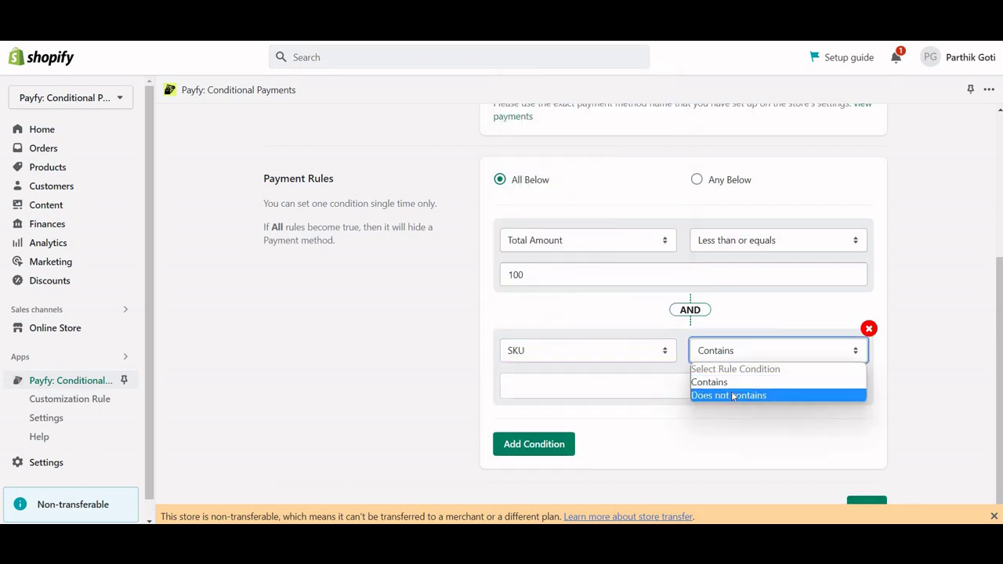
click(737, 396)
click(552, 390)
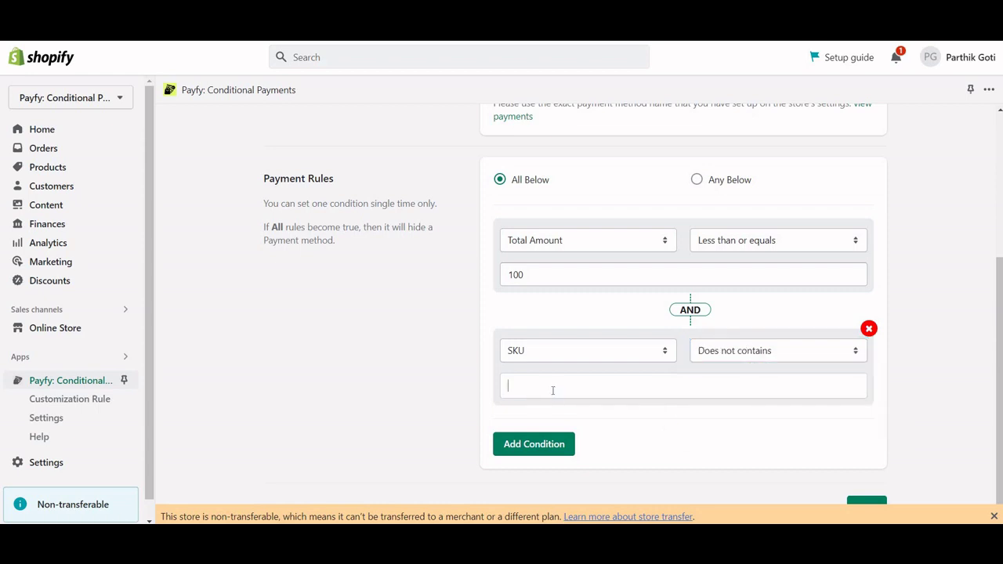
text(XYZ)
- Switch matching to Any Below, then back to All Below
scroll(591, 164, up, 2)
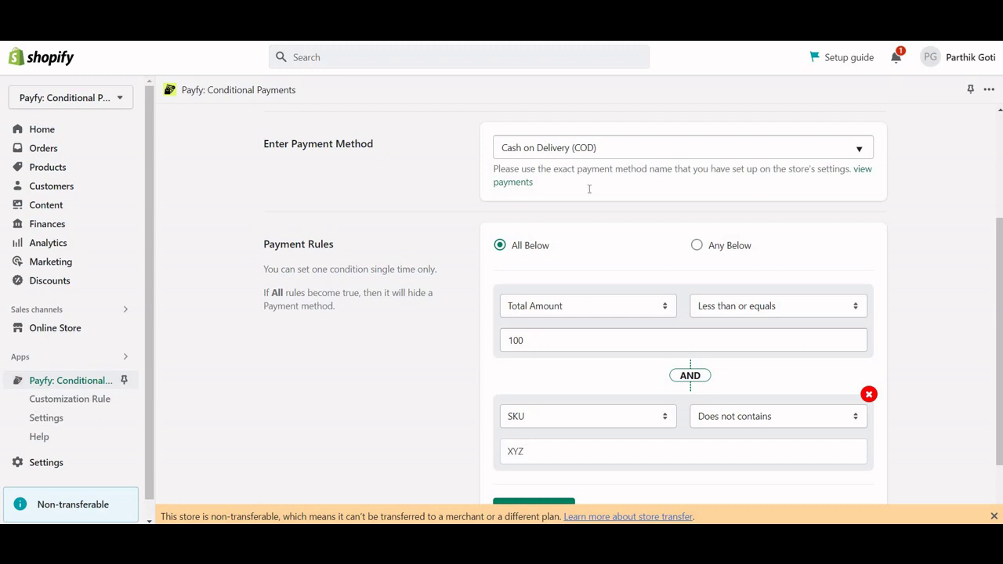
scroll(579, 377, down, 2)
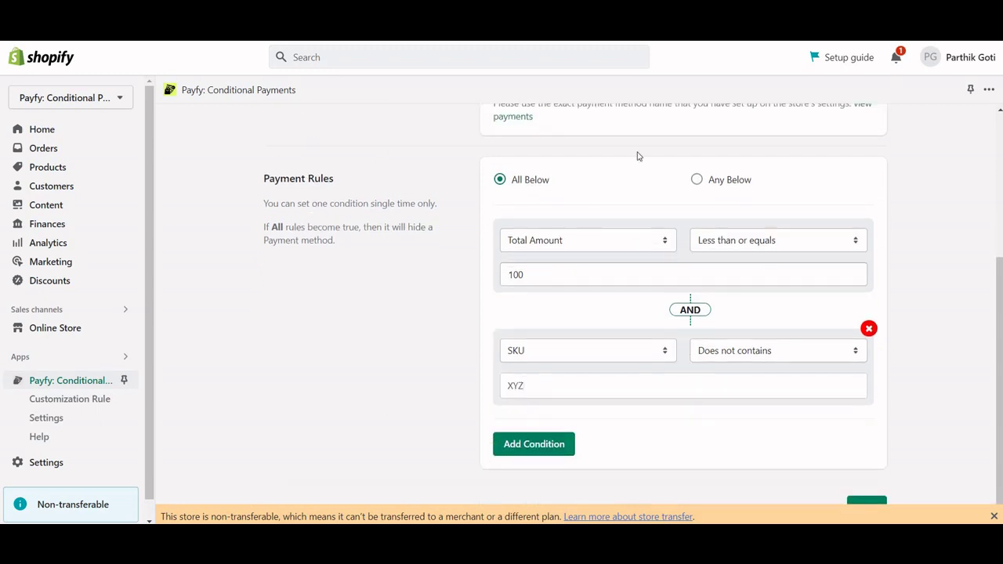
click(745, 181)
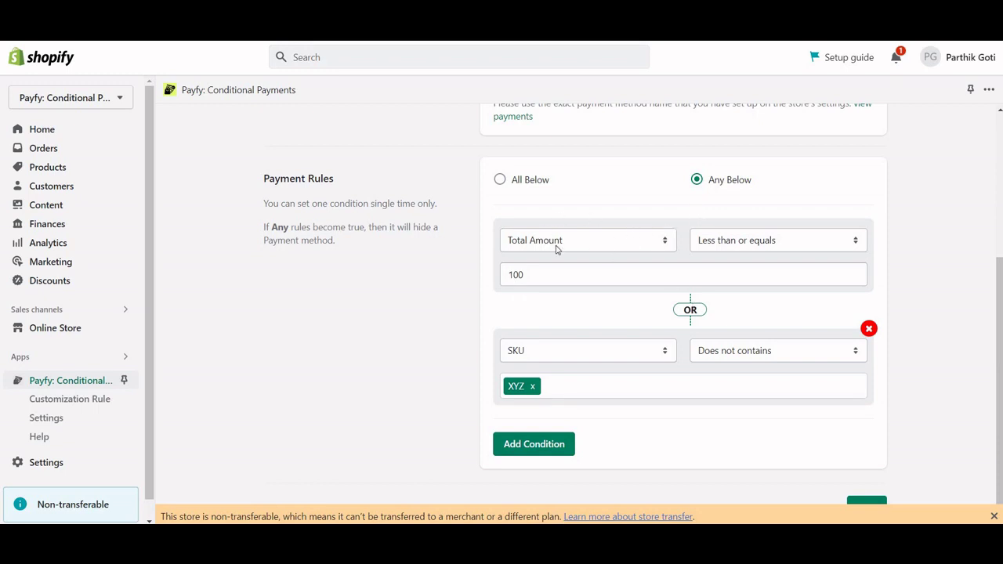
double_click(502, 273)
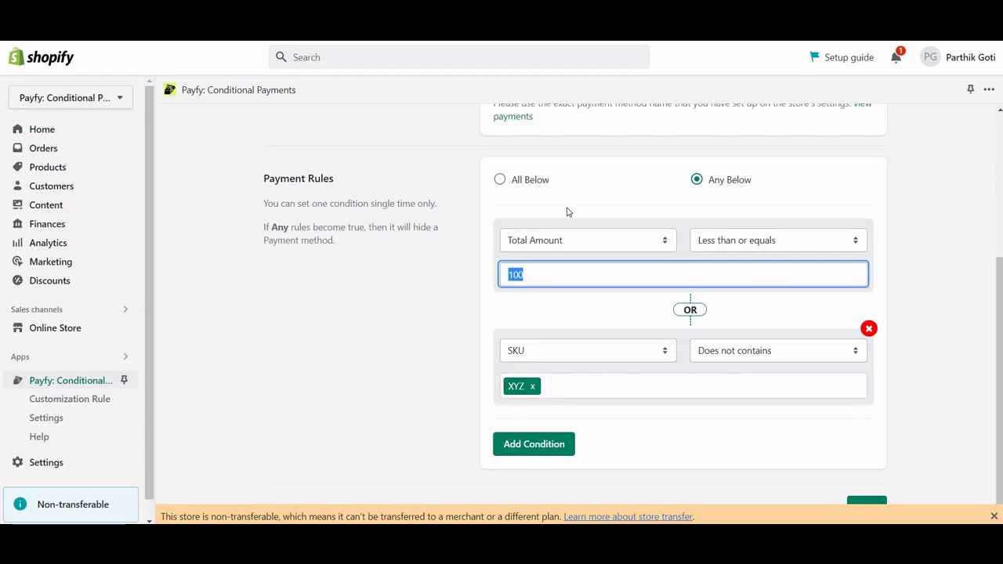
scroll(568, 211, up, 2)
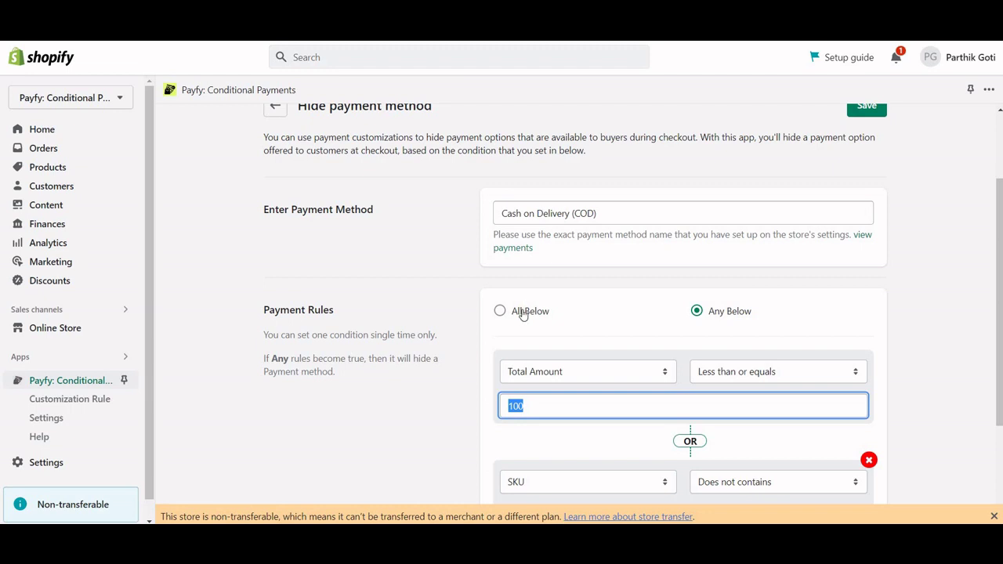
click(523, 312)
scroll(529, 244, down, 2)
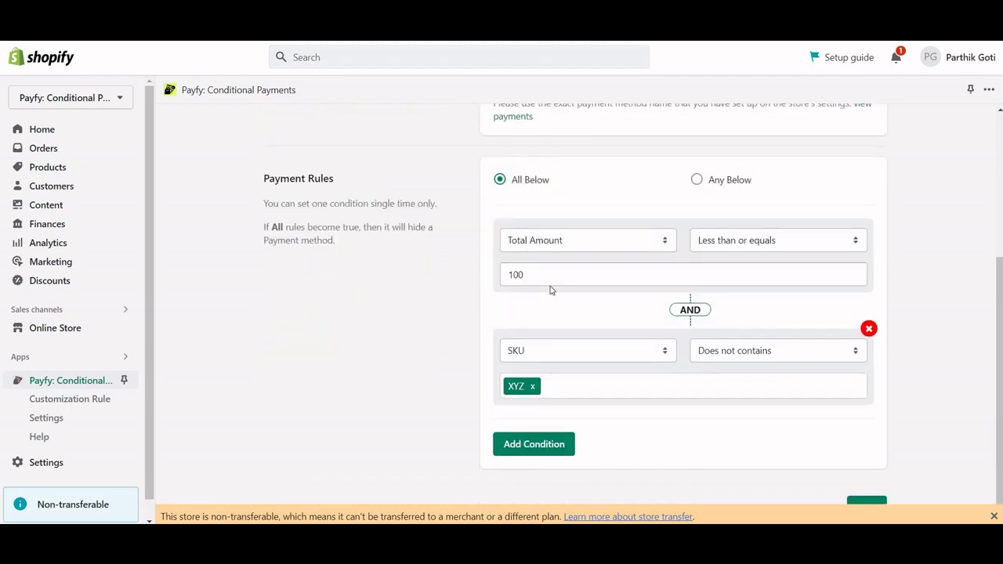
- Remove the SKU condition and make the remaining one Product Has Tag Does not contains
click(868, 329)
click(614, 356)
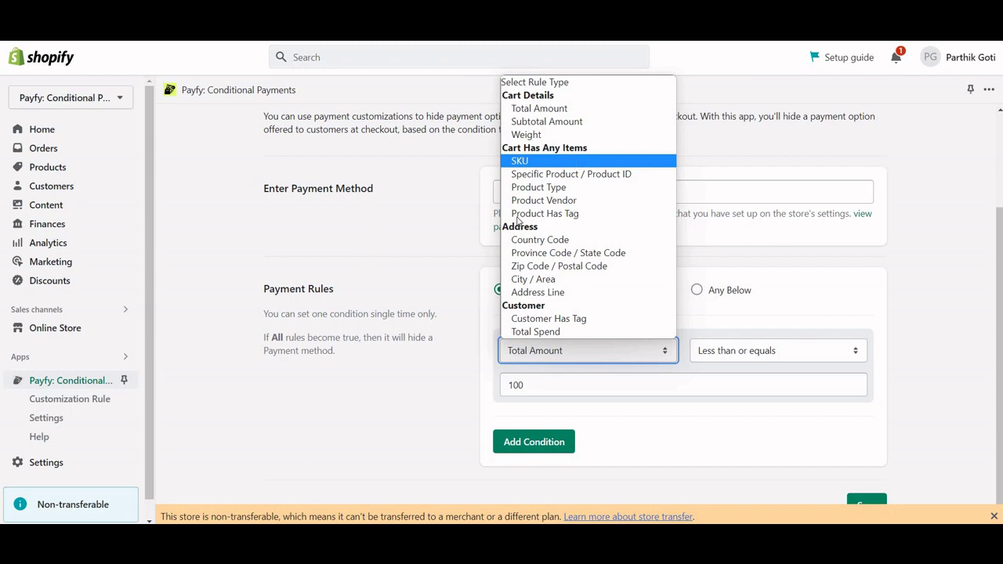
click(590, 214)
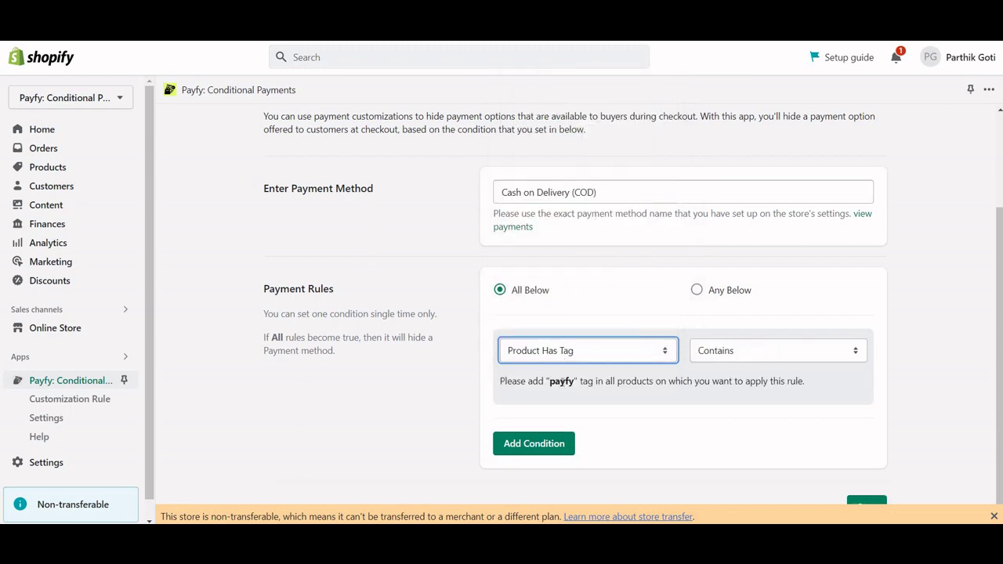
double_click(571, 379)
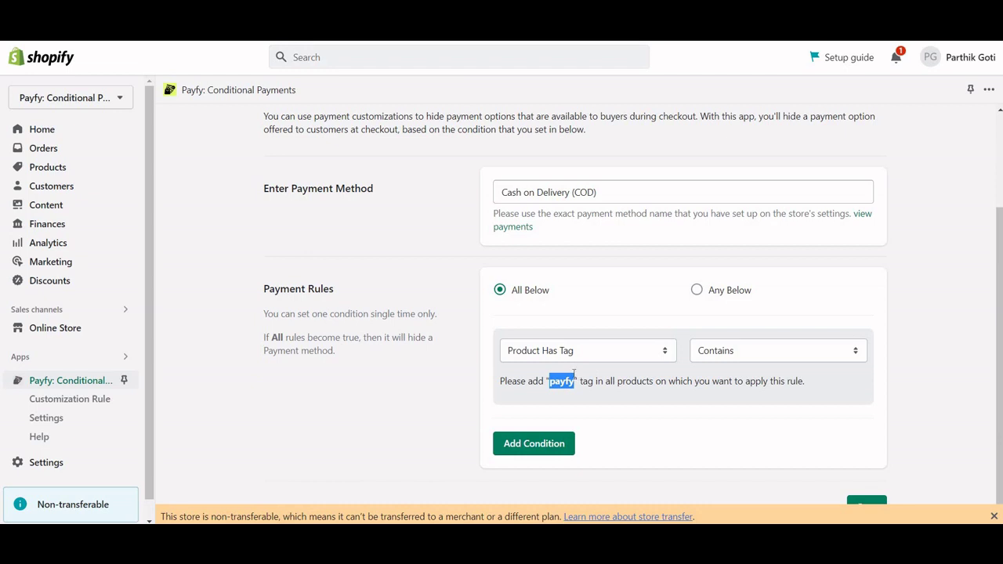
click(738, 356)
click(718, 396)
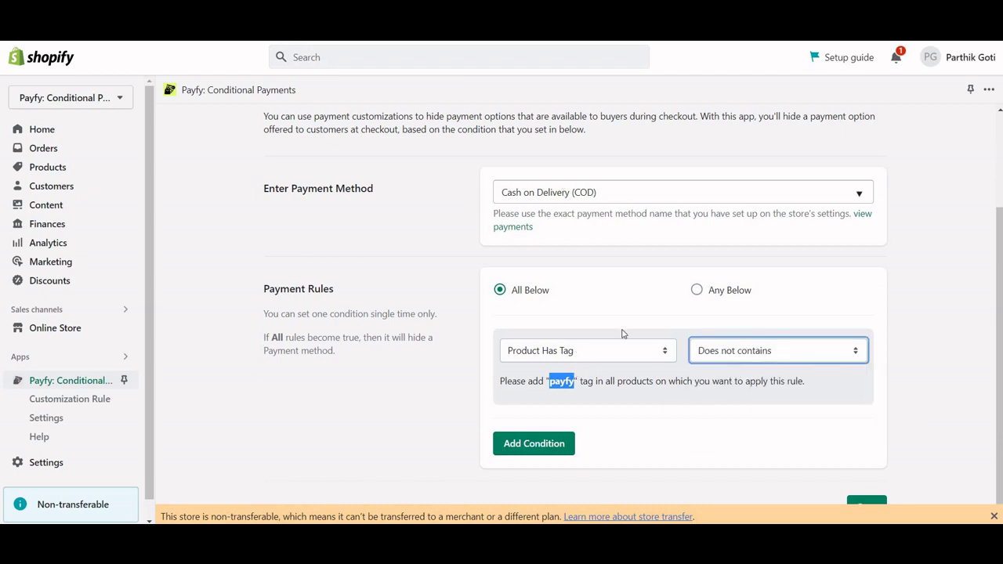
click(564, 383)
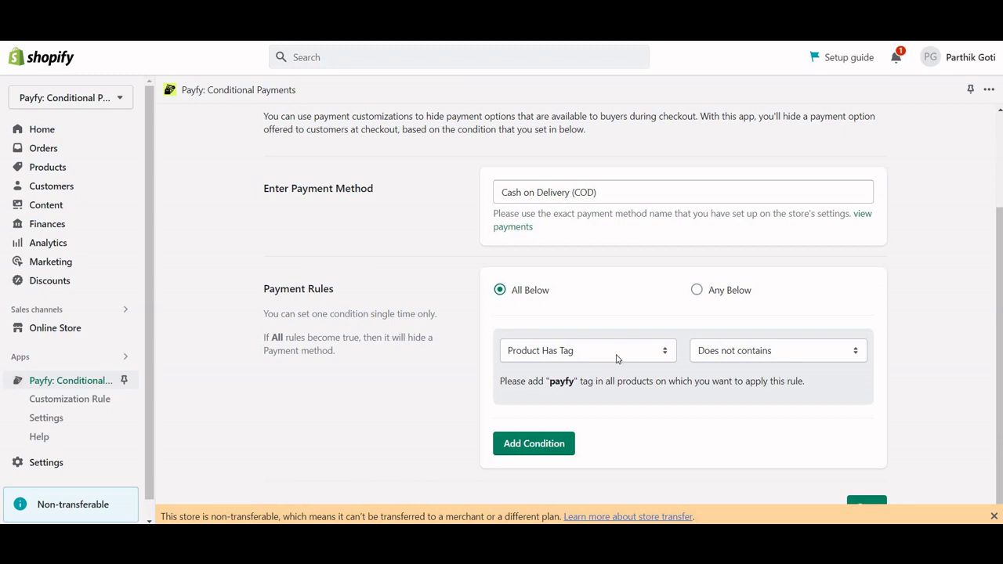
- Change the rule type to Total Spend, then to Address Line
click(617, 358)
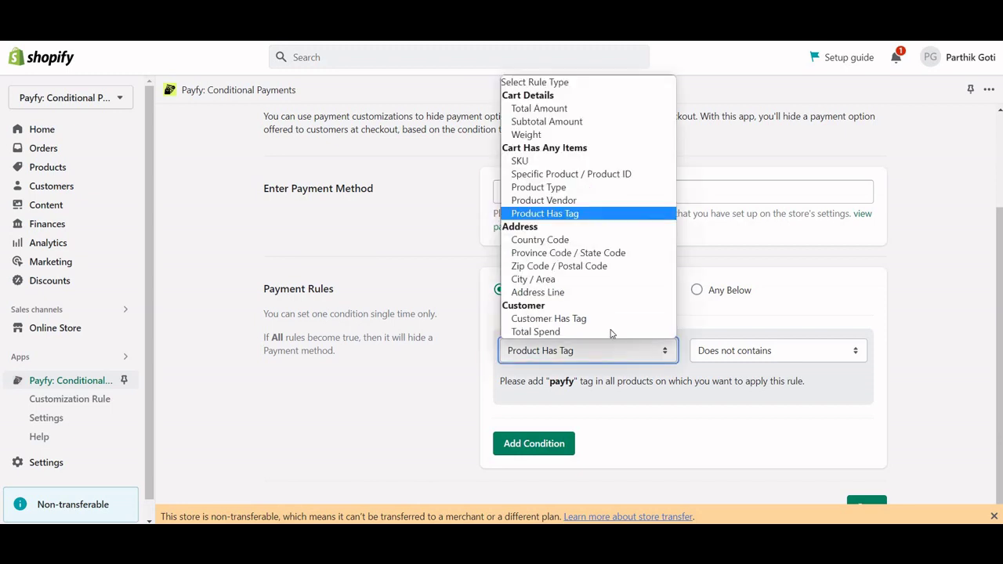
click(561, 333)
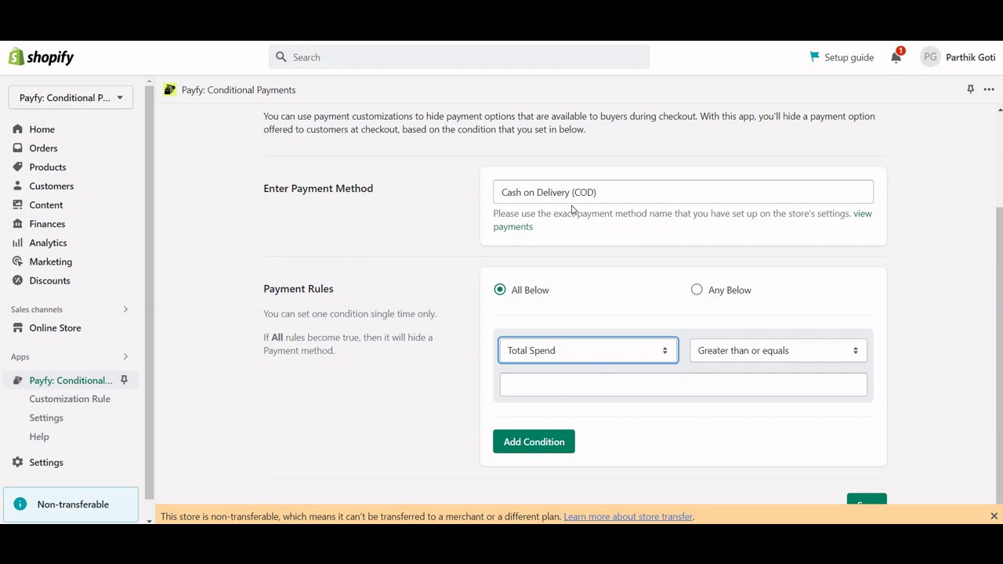
click(576, 353)
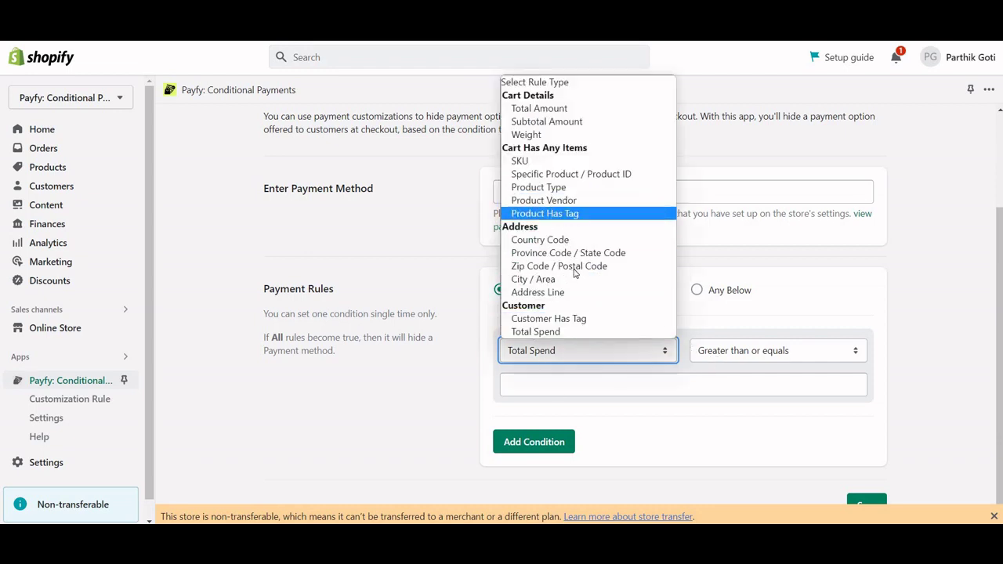
click(536, 292)
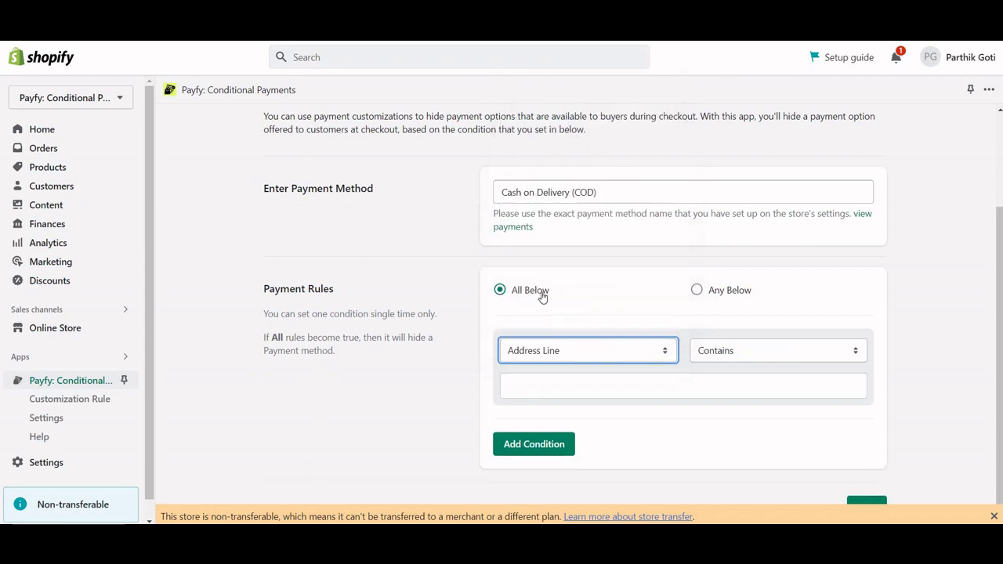
- Add 'po box' and 'PO BOX' address values, then remove both
click(602, 387)
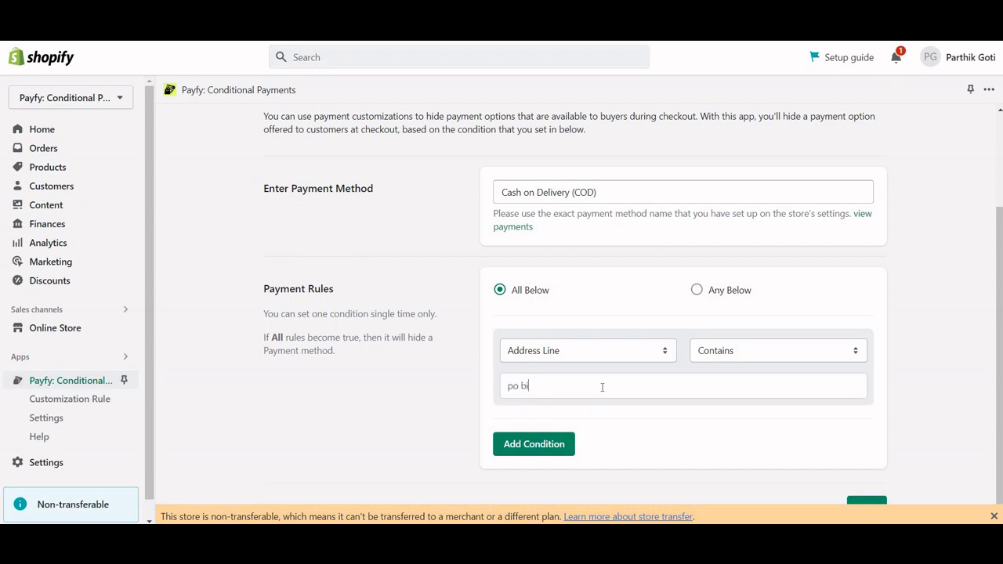
key(Return)
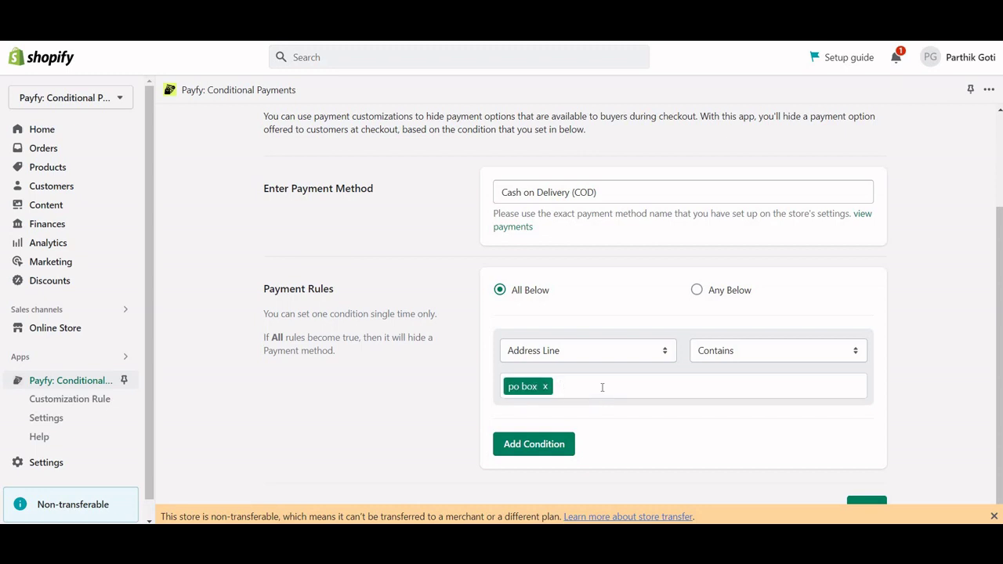
text(PO BOX)
key(Return)
drag(535, 192, 638, 191)
key(ctrl+a)
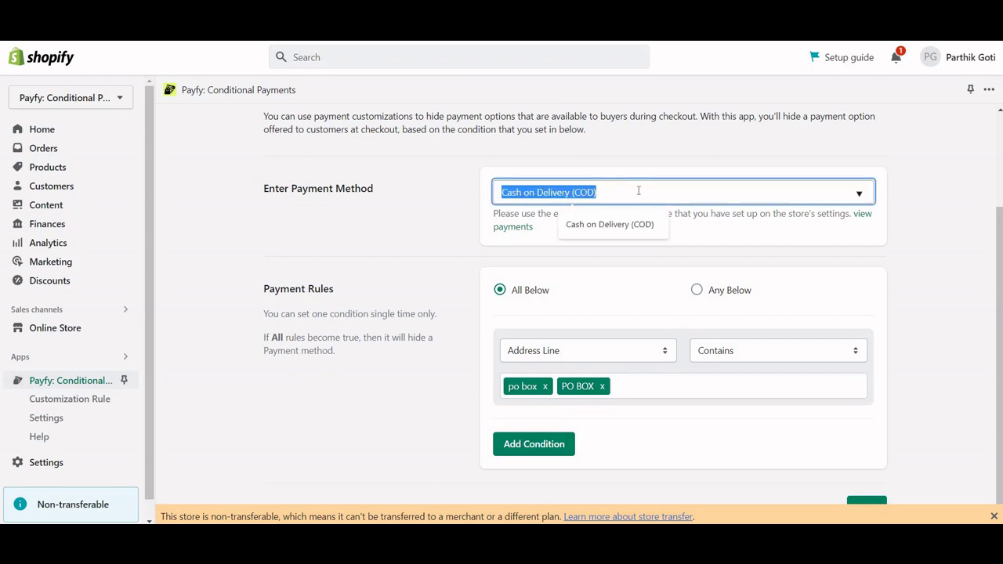
click(540, 255)
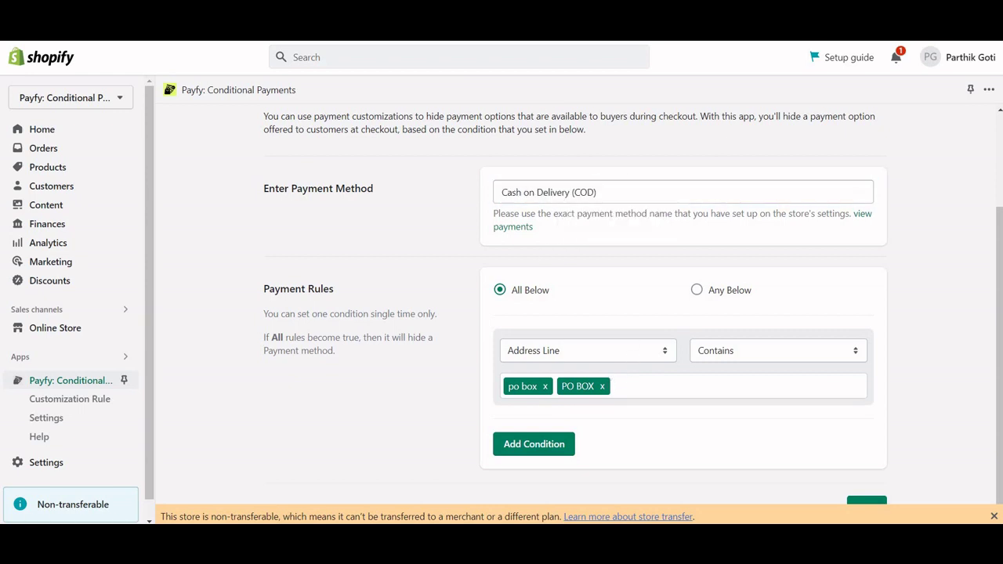
click(602, 386)
click(545, 386)
- Change the condition to Total Amount Less than or equals 100 and save the rule
click(580, 359)
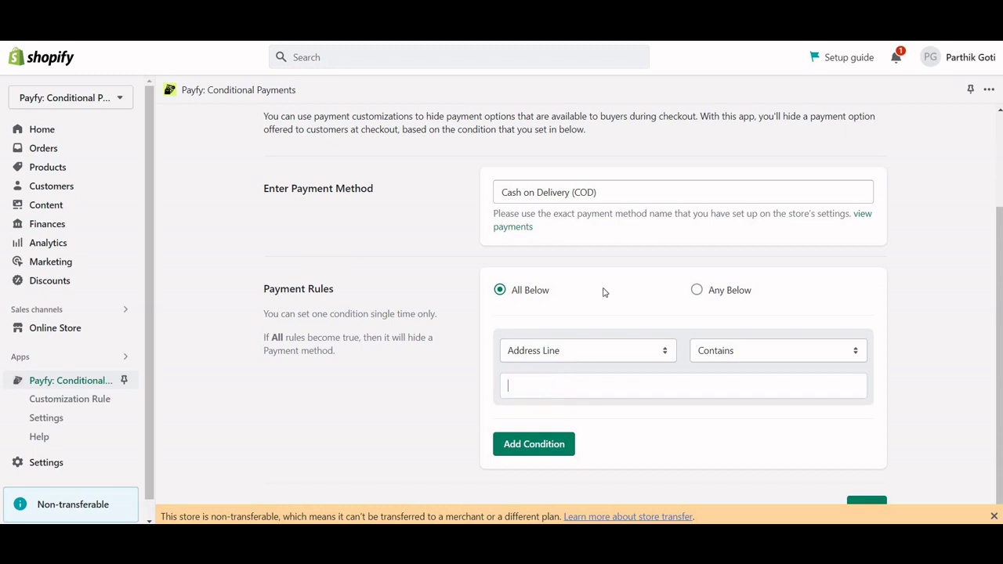
click(558, 112)
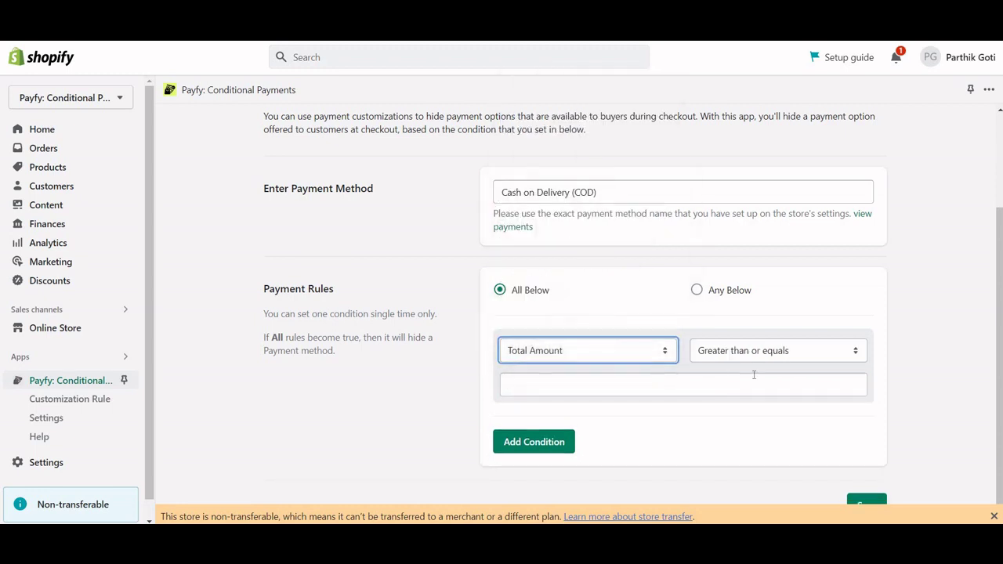
click(731, 357)
click(741, 395)
click(683, 387)
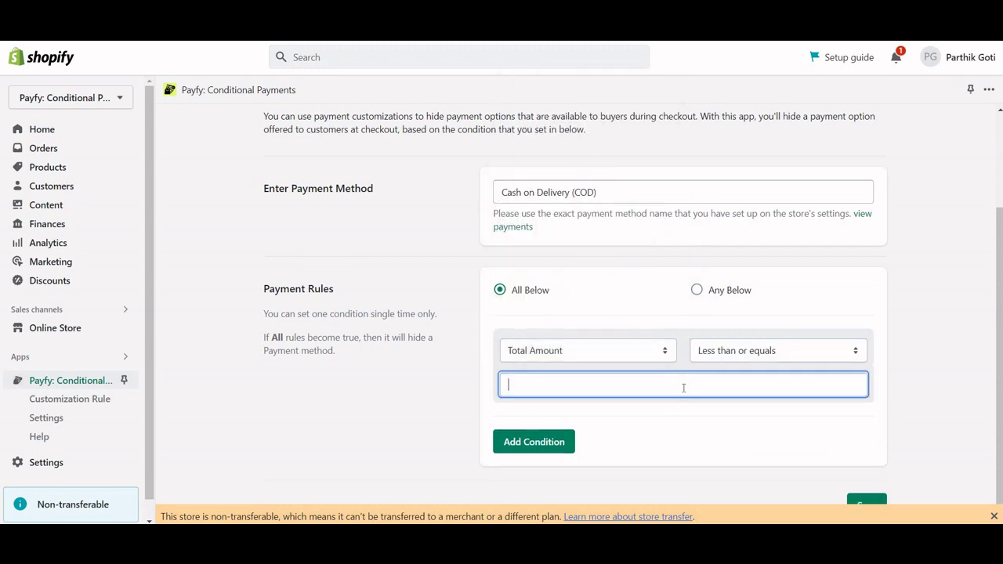
text(100)
click(867, 501)
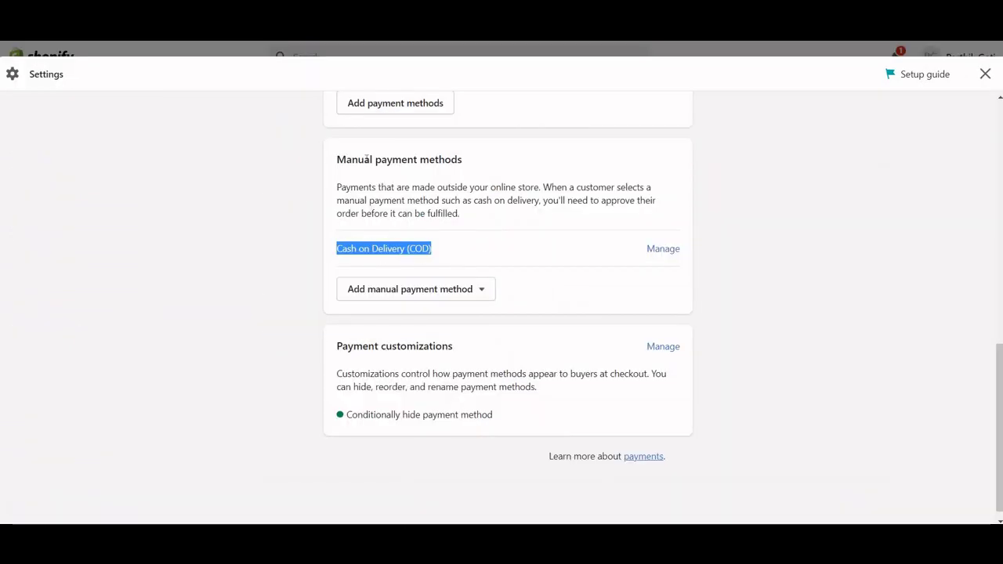
- Point out Cash on Delivery (COD) under manual payment methods and the rule's 100 limit
triple_click(366, 159)
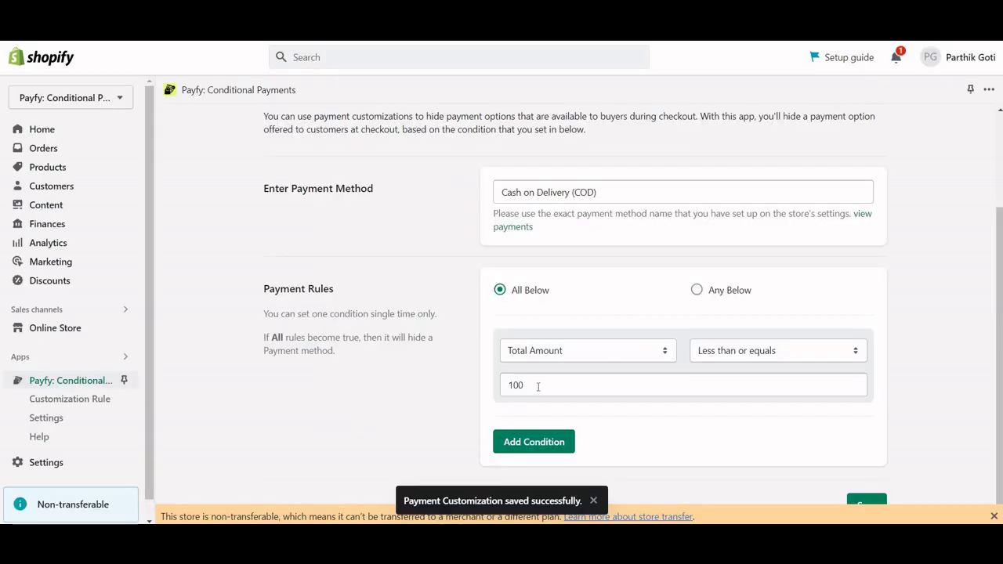
double_click(527, 389)
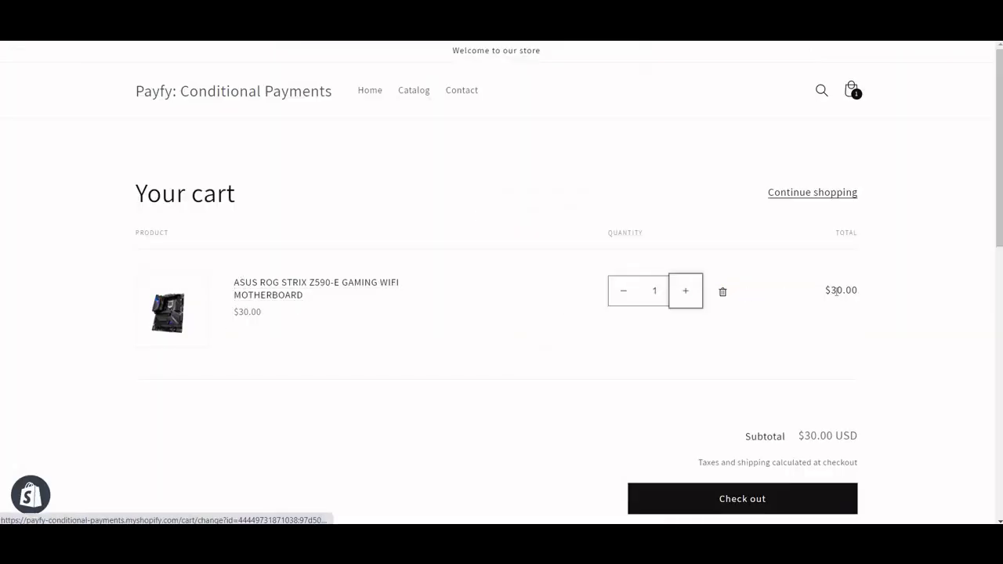
- Check out the $30.00 cart through contact and shipping to the payment step
drag(825, 291, 869, 293)
scroll(800, 368, down, 1)
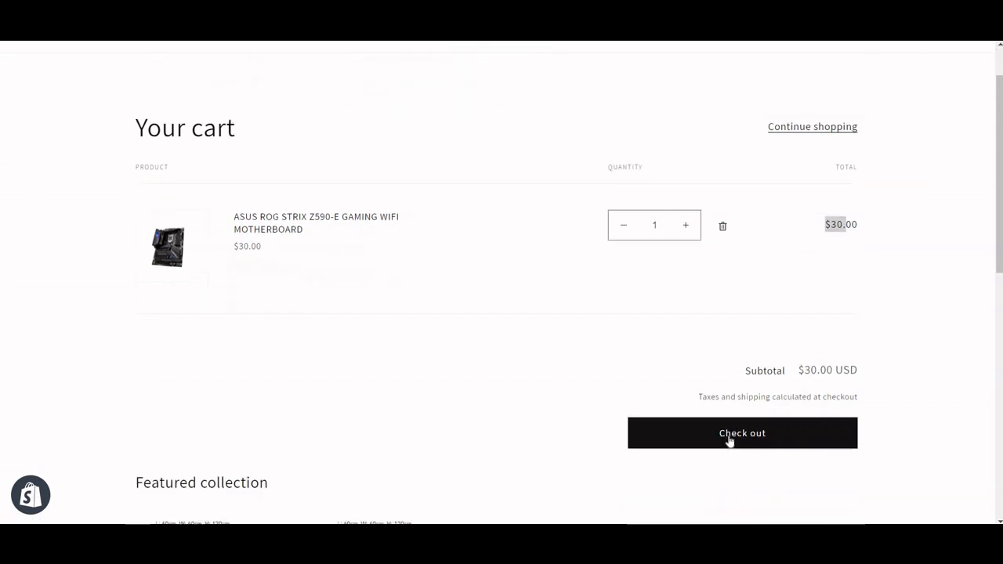
click(756, 439)
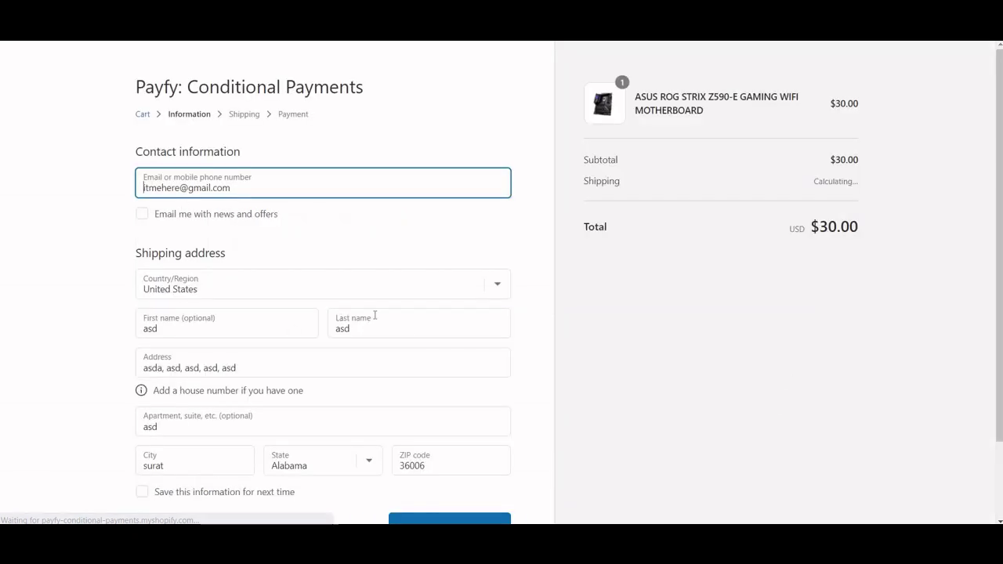
scroll(447, 457, down, 2)
click(462, 450)
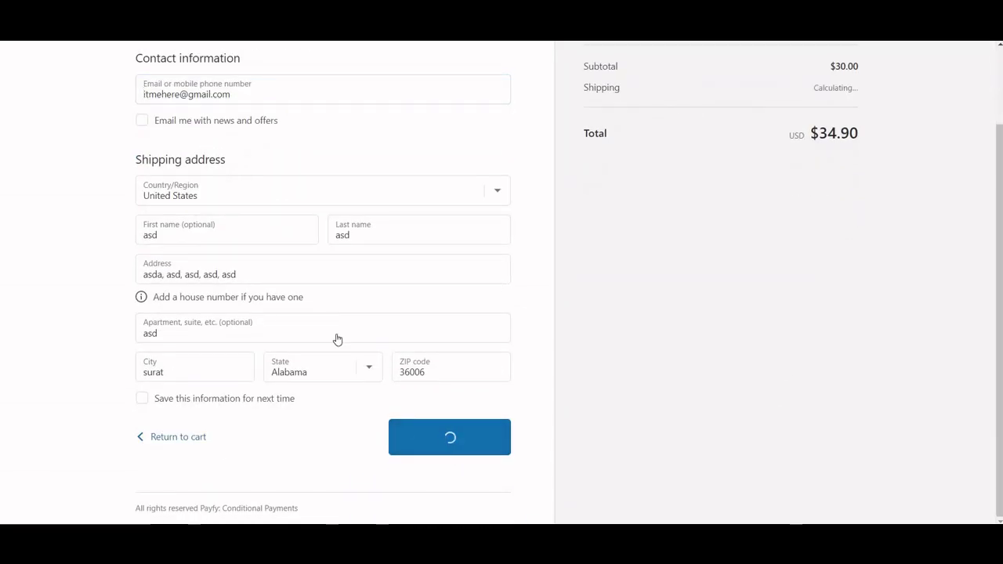
click(460, 390)
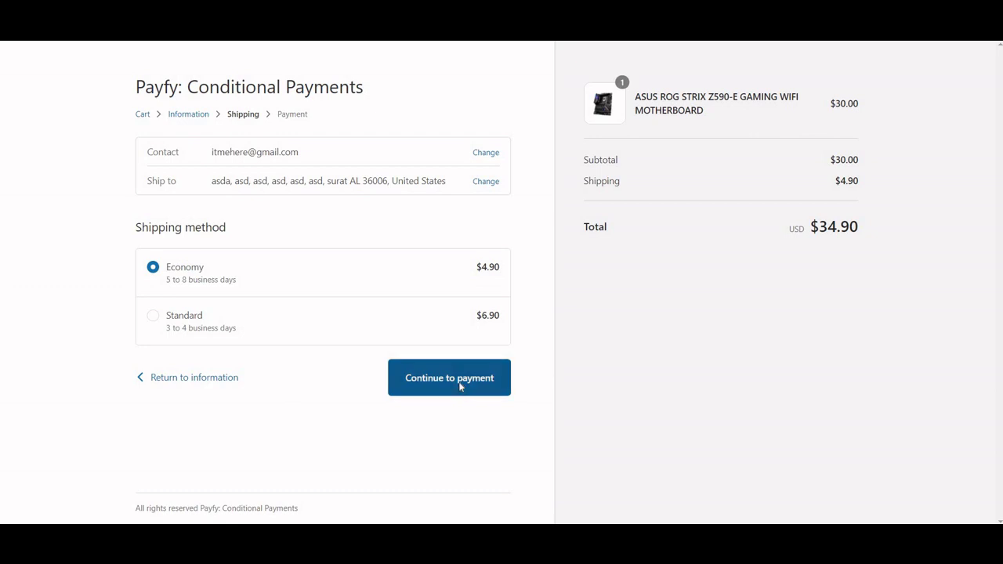
- Confirm only Credit card is offered for the $34.90 total, then return to the cart
scroll(130, 365, down, 2)
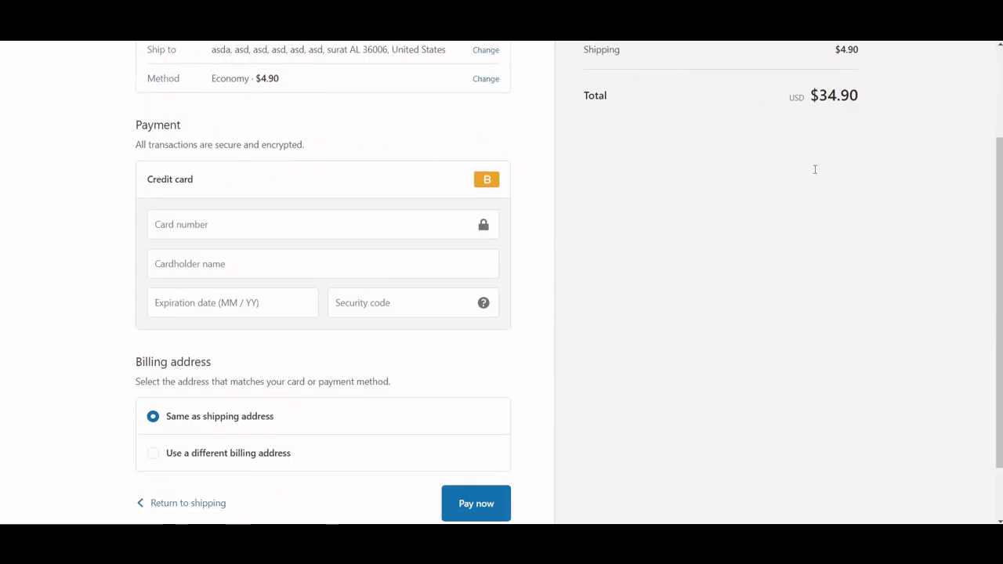
scroll(815, 169, up, 1)
drag(862, 165, 811, 162)
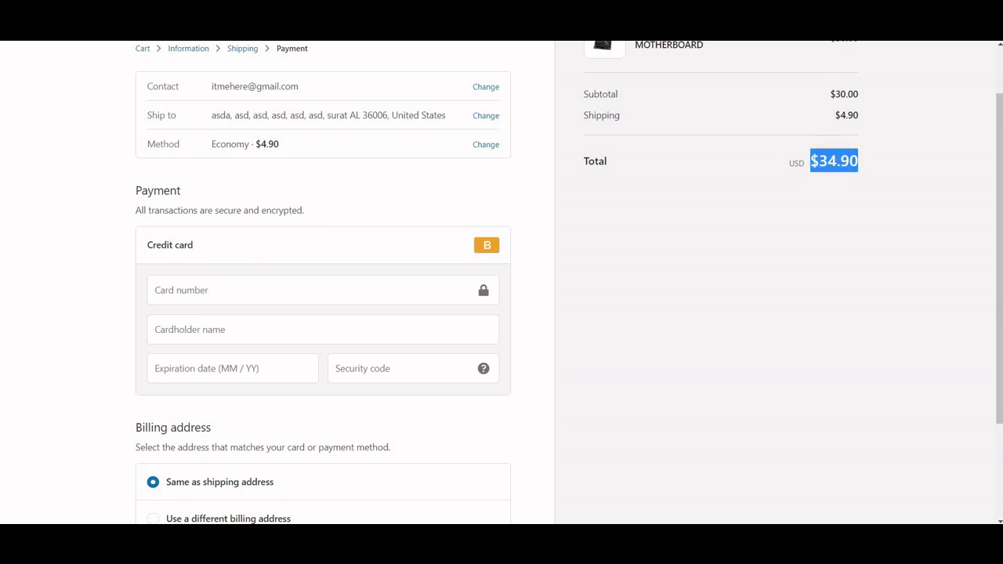
scroll(143, 120, up, 1)
click(144, 116)
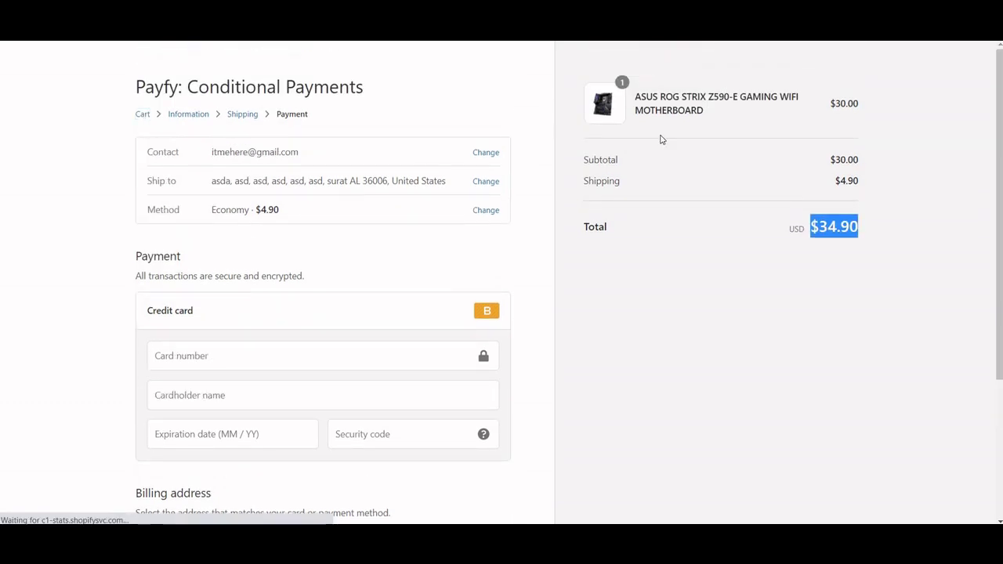
- Change the motherboard quantity in the cart to 4
click(654, 291)
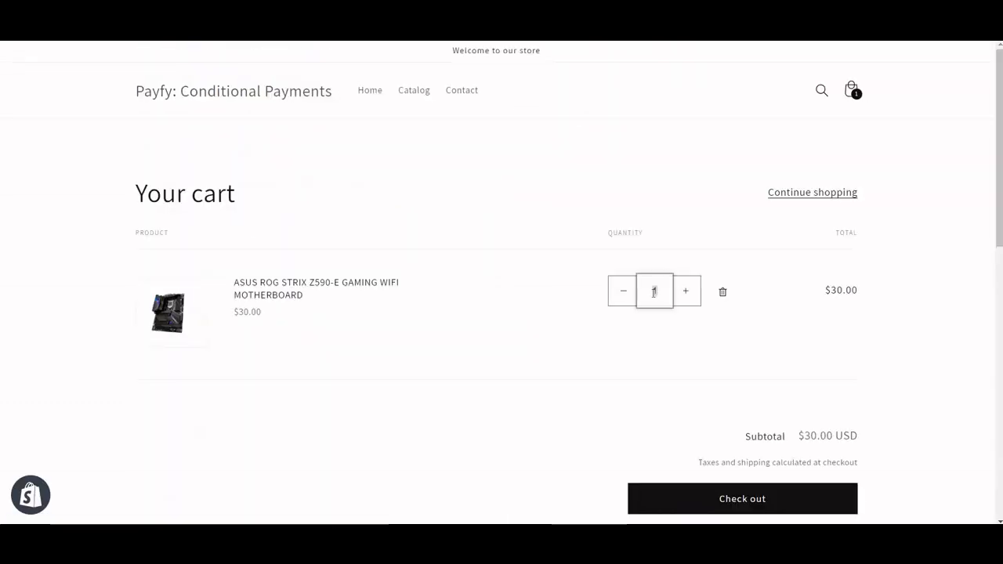
click(681, 302)
click(681, 303)
click(681, 303)
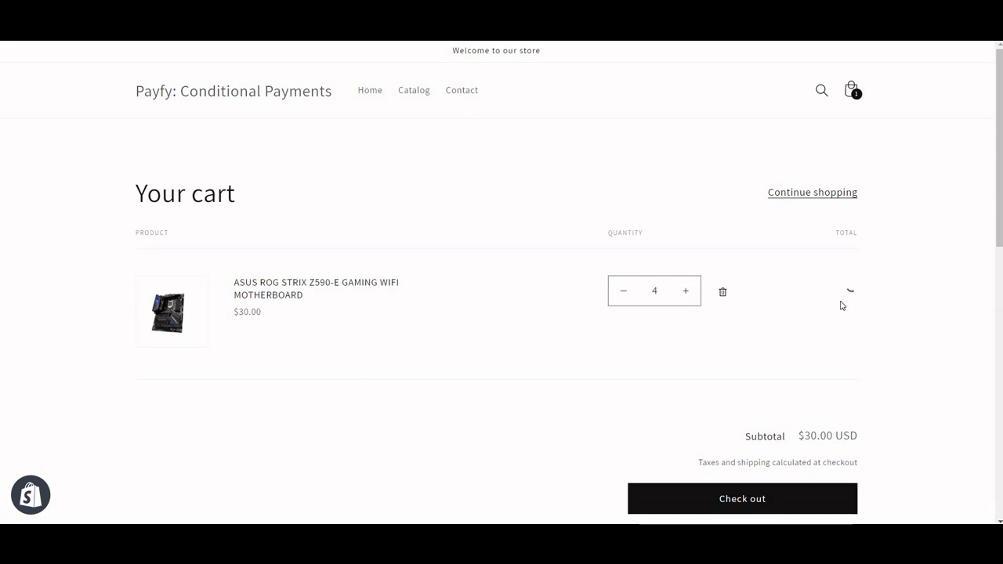
scroll(752, 427, down, 1)
- Check out the $120.00 order to the payment step and choose Cash on Delivery (COD)
click(755, 429)
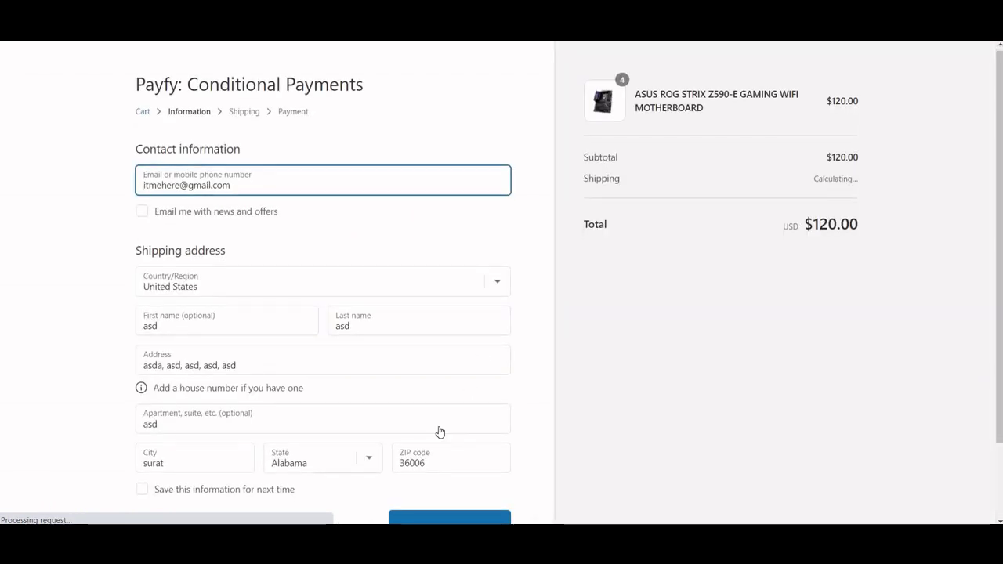
scroll(439, 432, down, 1)
click(441, 437)
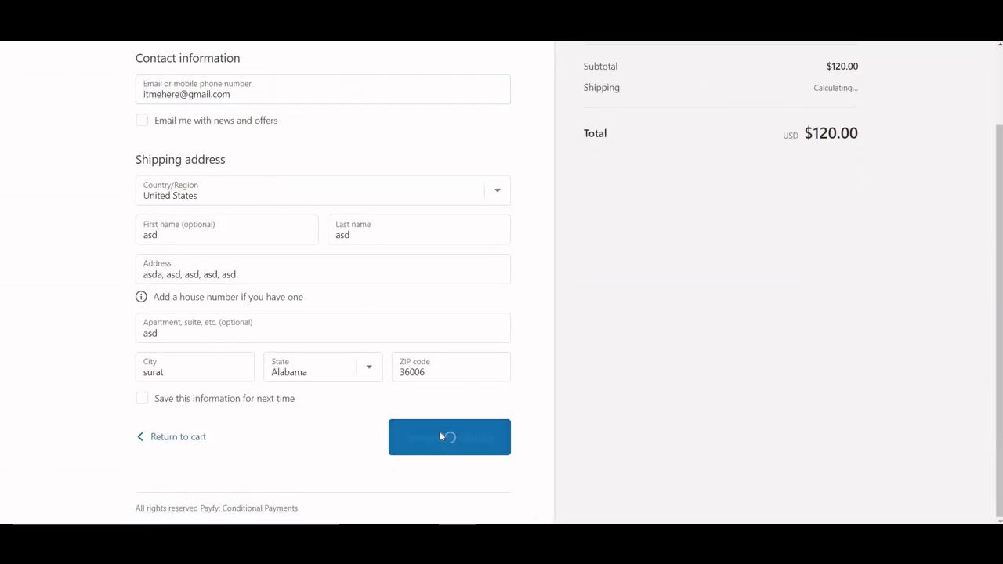
click(465, 379)
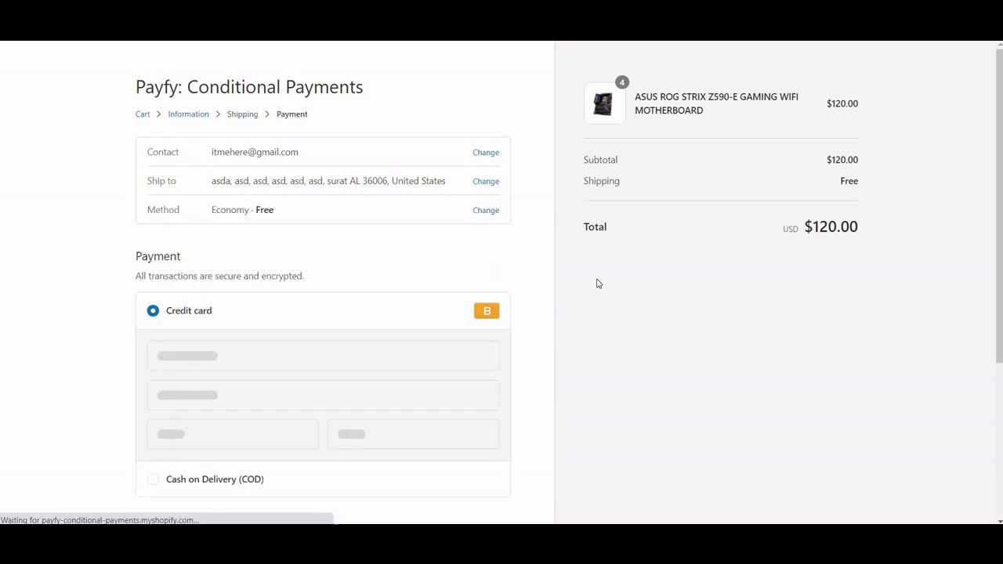
scroll(329, 321, down, 2)
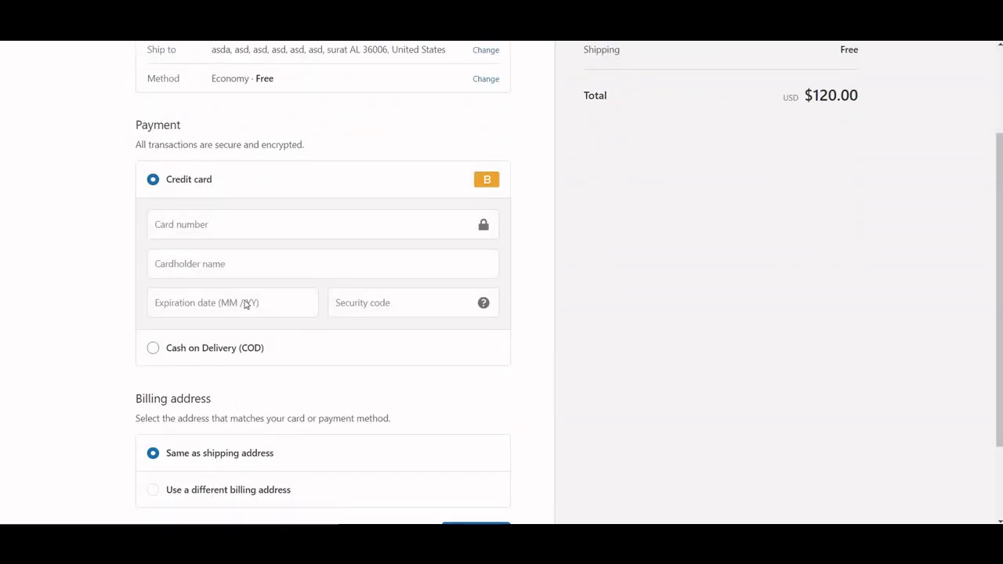
click(212, 348)
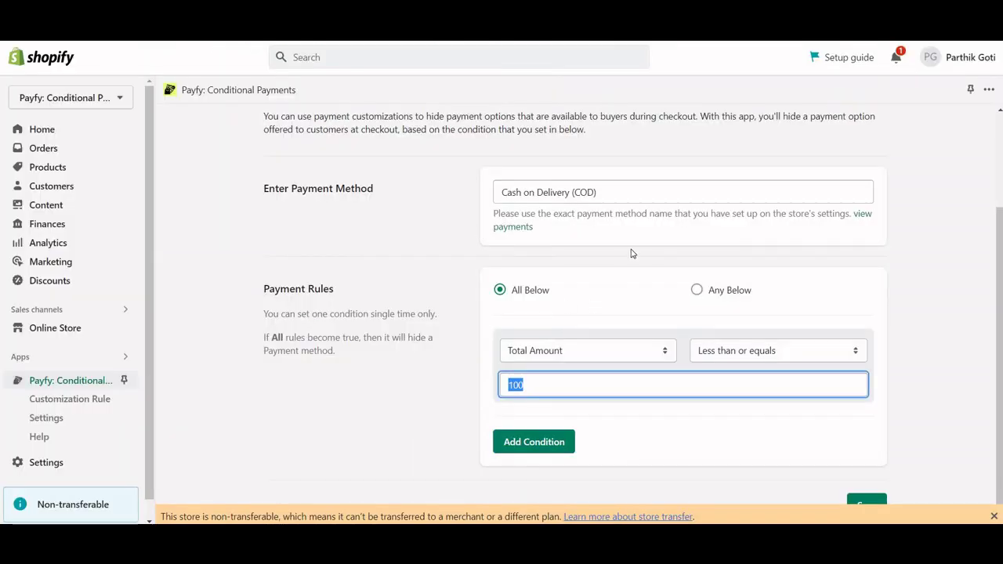
- Add a second AND condition and browse its rule types without choosing one
click(558, 442)
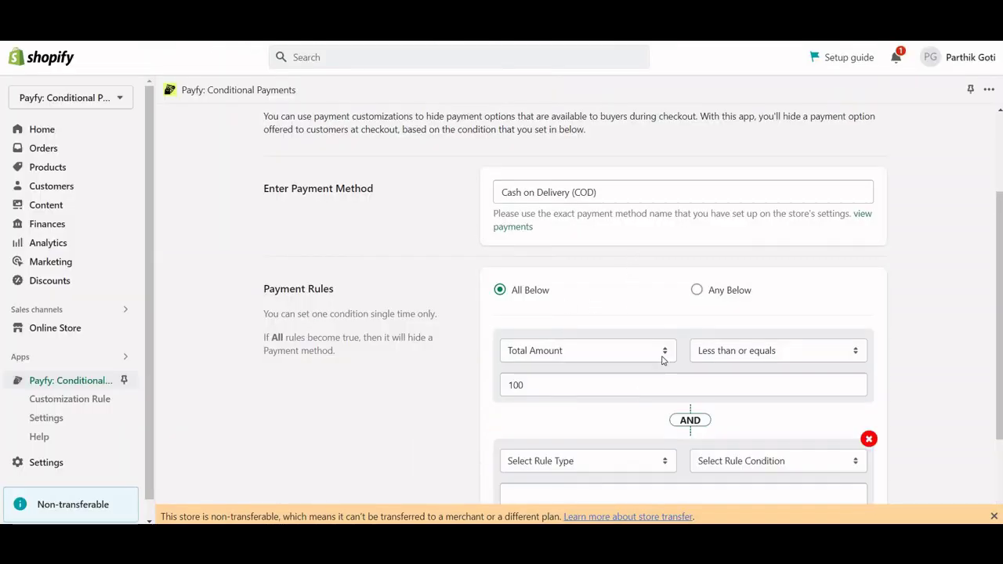
scroll(623, 360, down, 2)
click(623, 358)
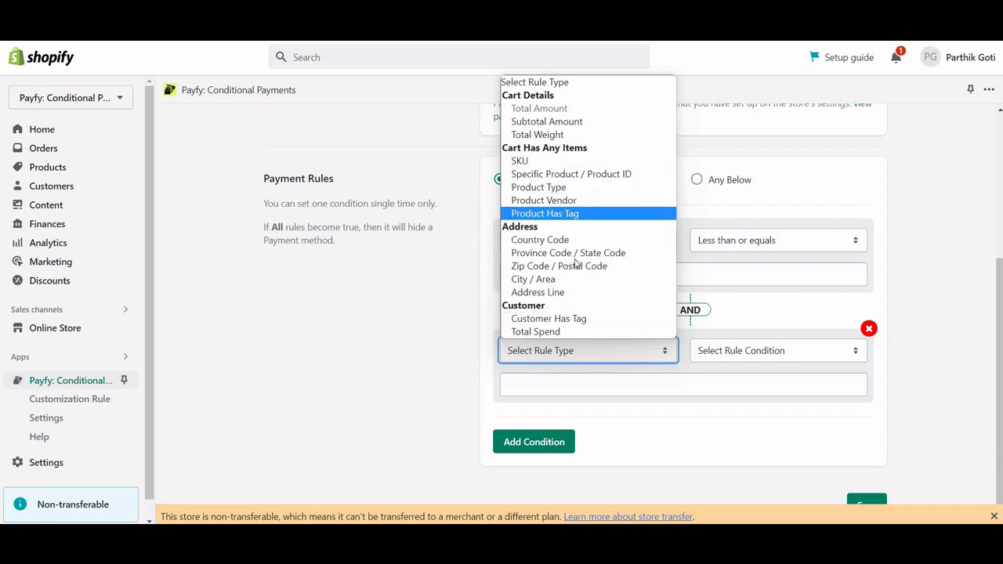
click(920, 207)
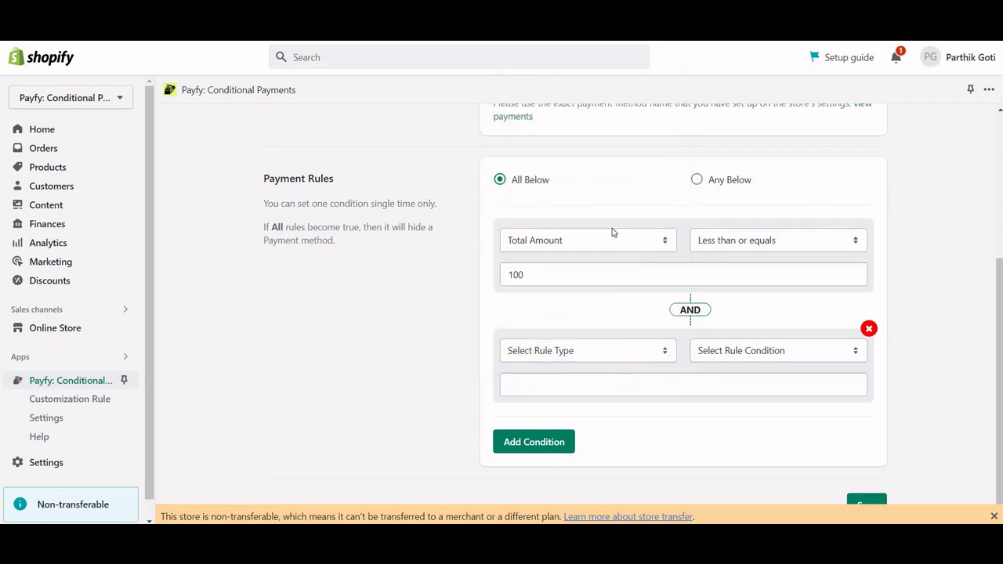
scroll(608, 251, up, 3)
- Check the hidden payment method's name and dismiss its suggestion list
click(605, 274)
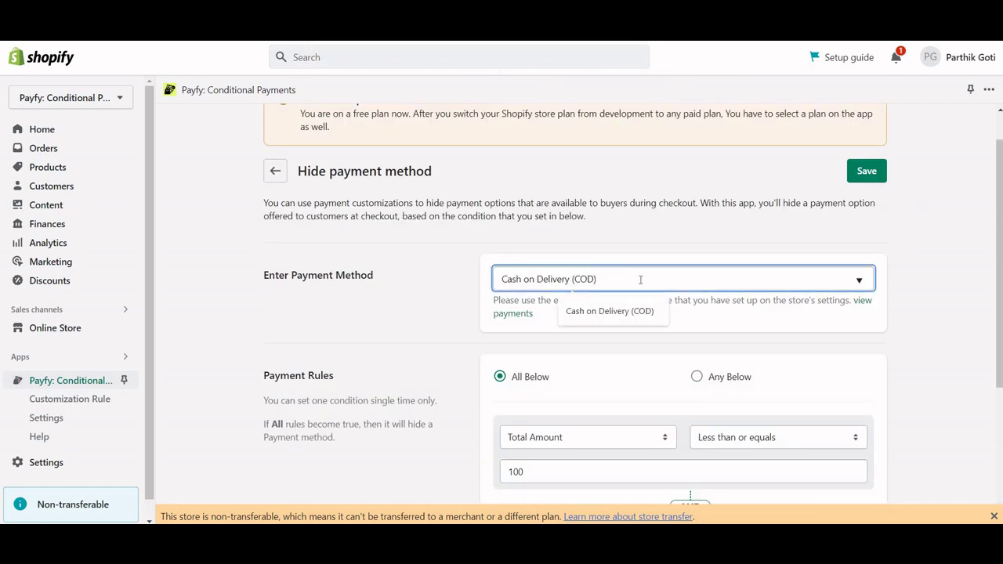
click(662, 254)
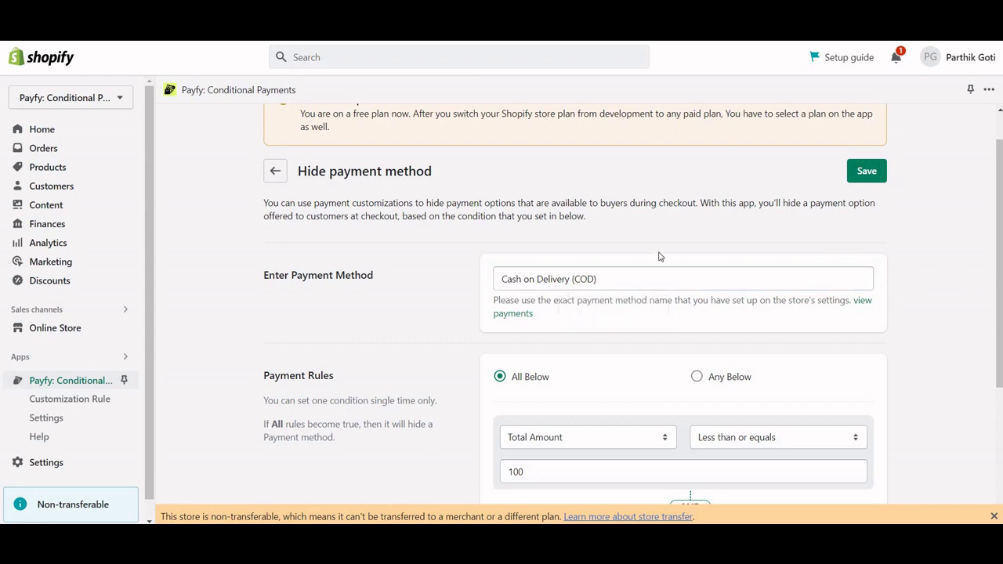
scroll(746, 296, down, 3)
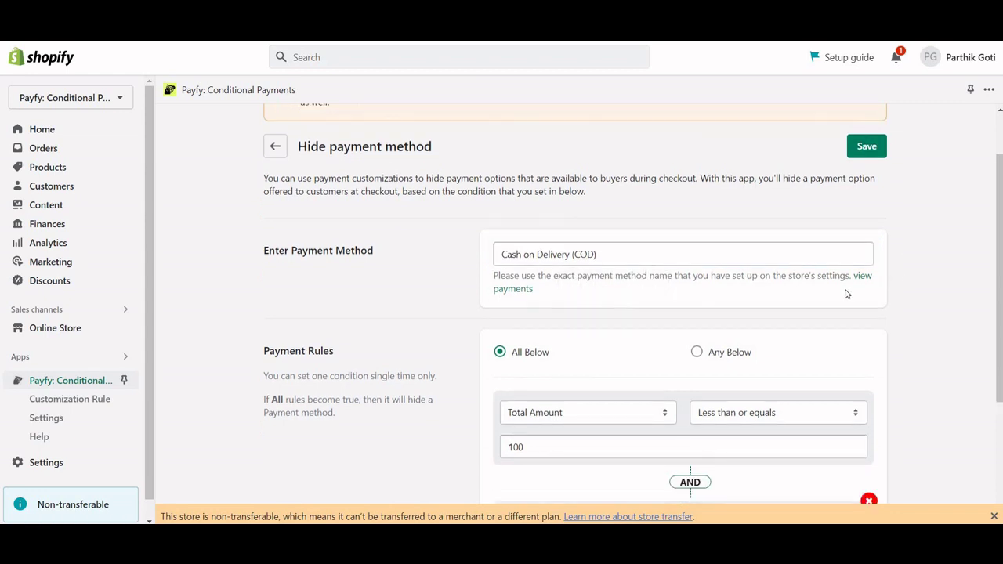
scroll(926, 267, down, 2)
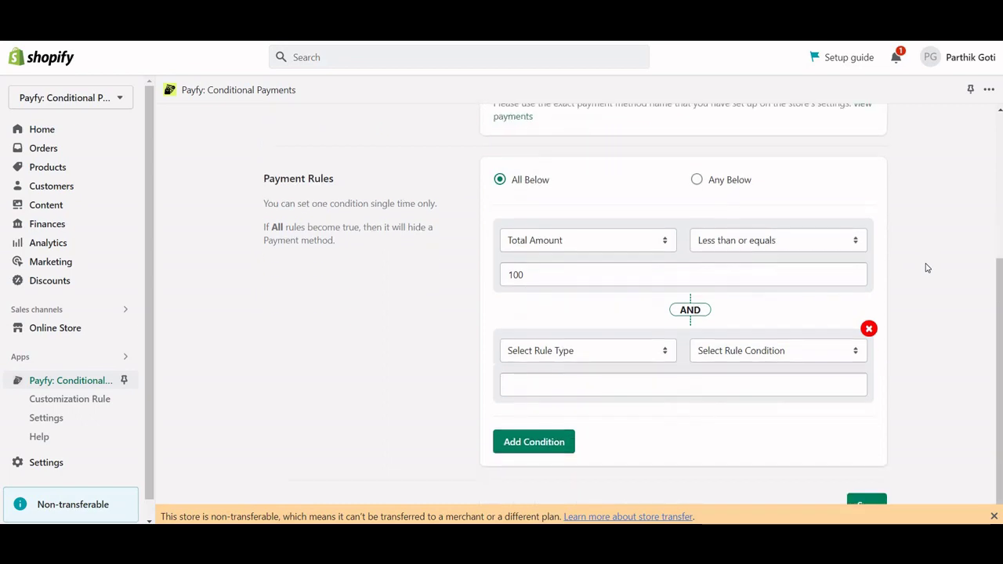